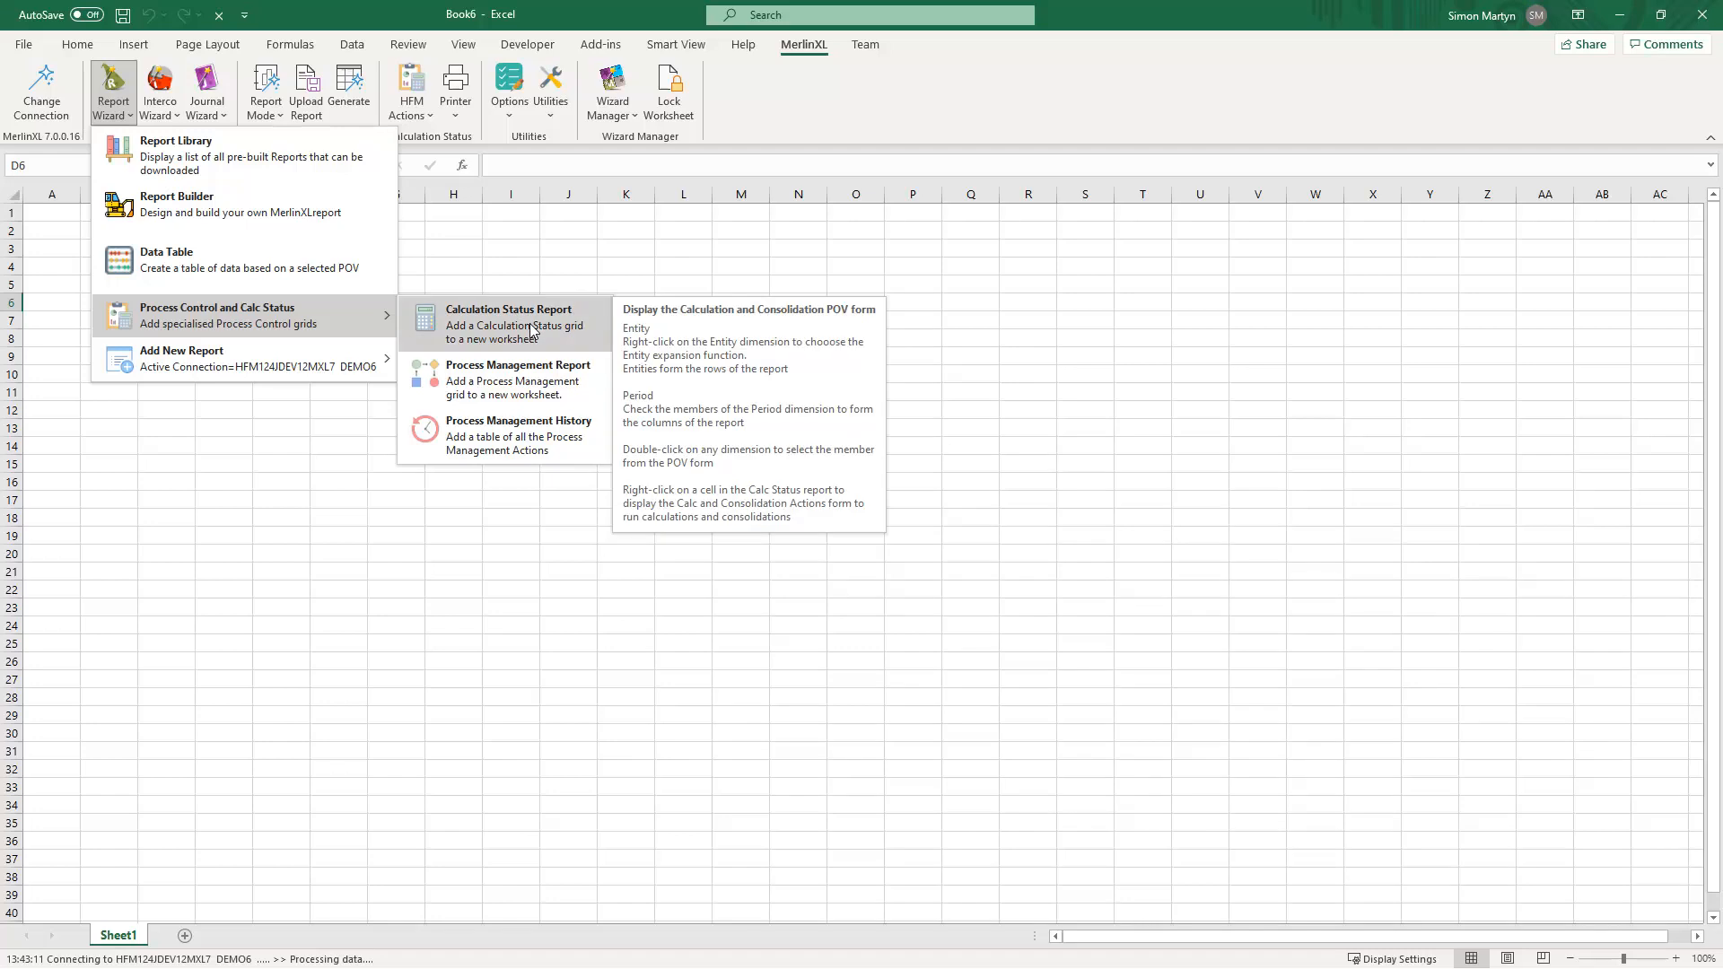
- Start a Calculation Status Report and deselect the JUL, JUN, MAY and APR periods so only AUG to MAR remain
click(530, 330)
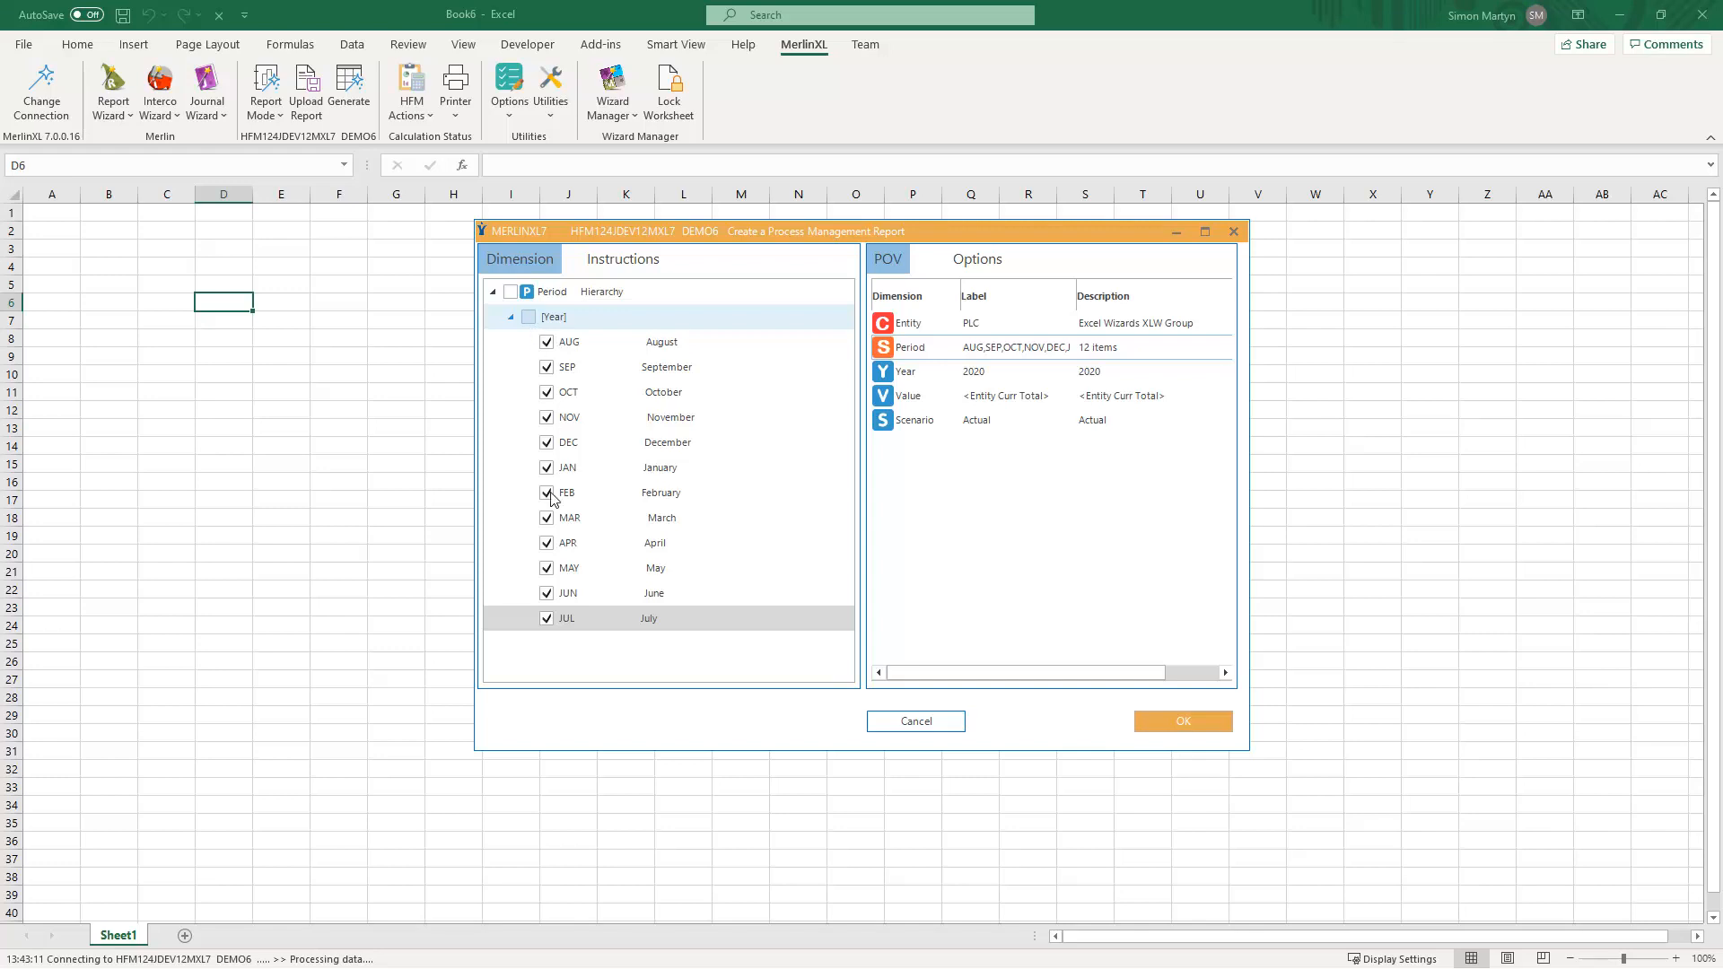
click(547, 618)
click(546, 593)
click(548, 569)
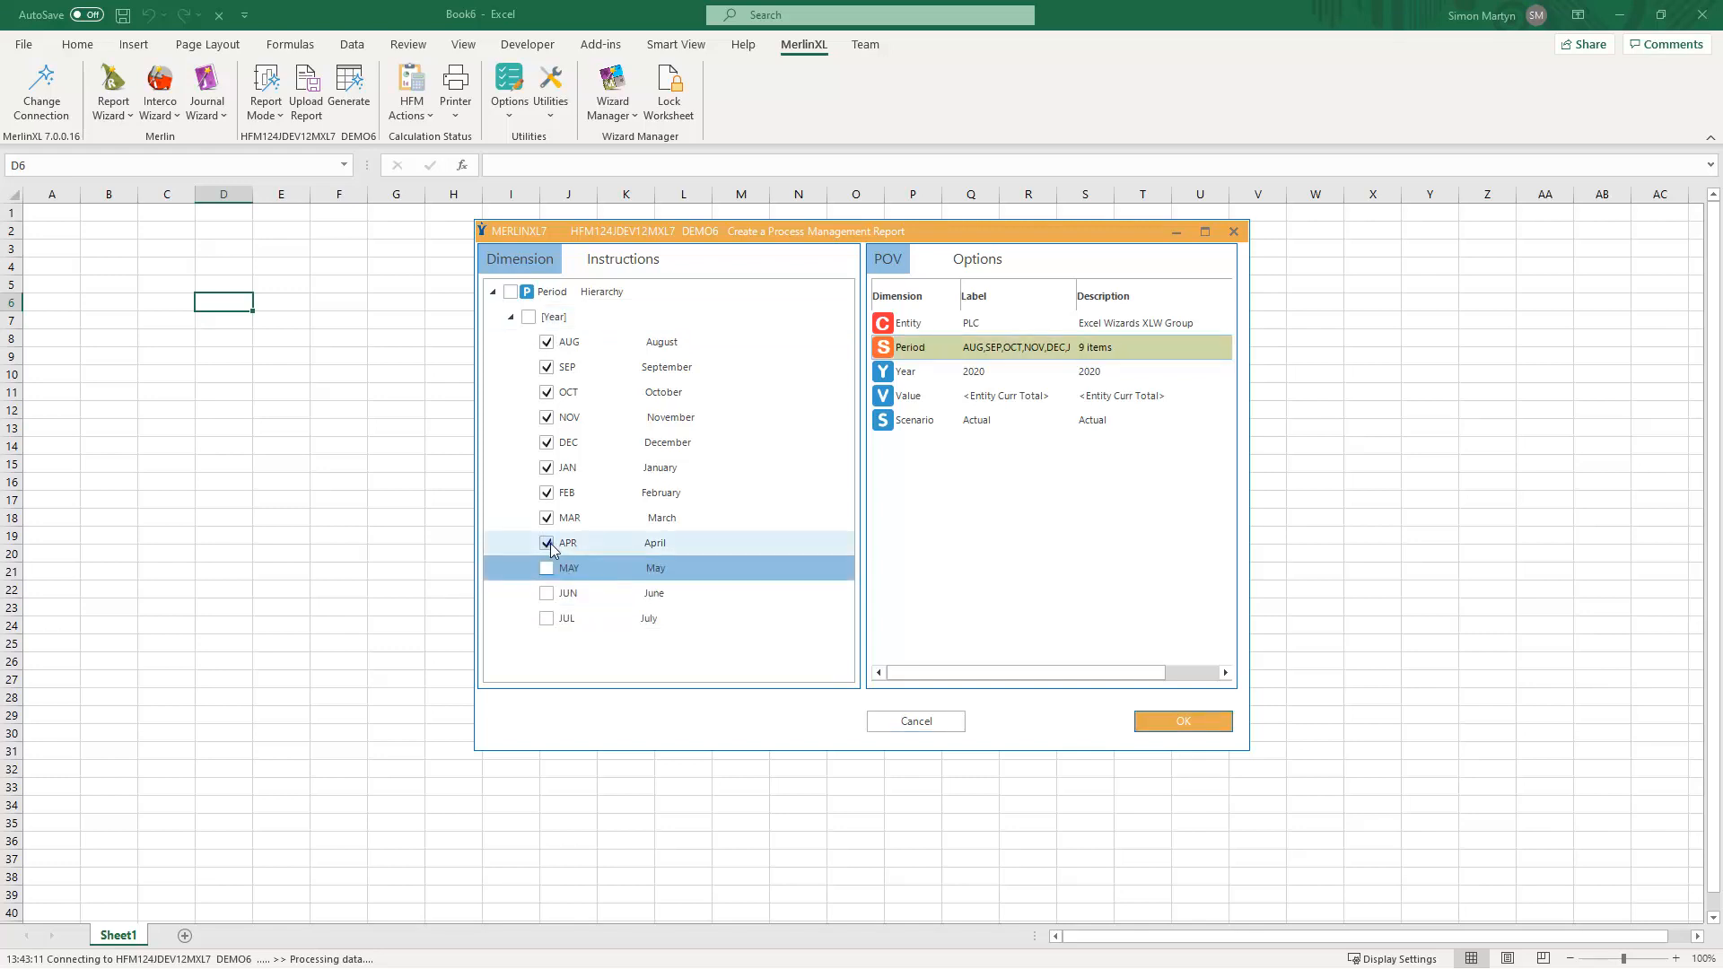
click(547, 544)
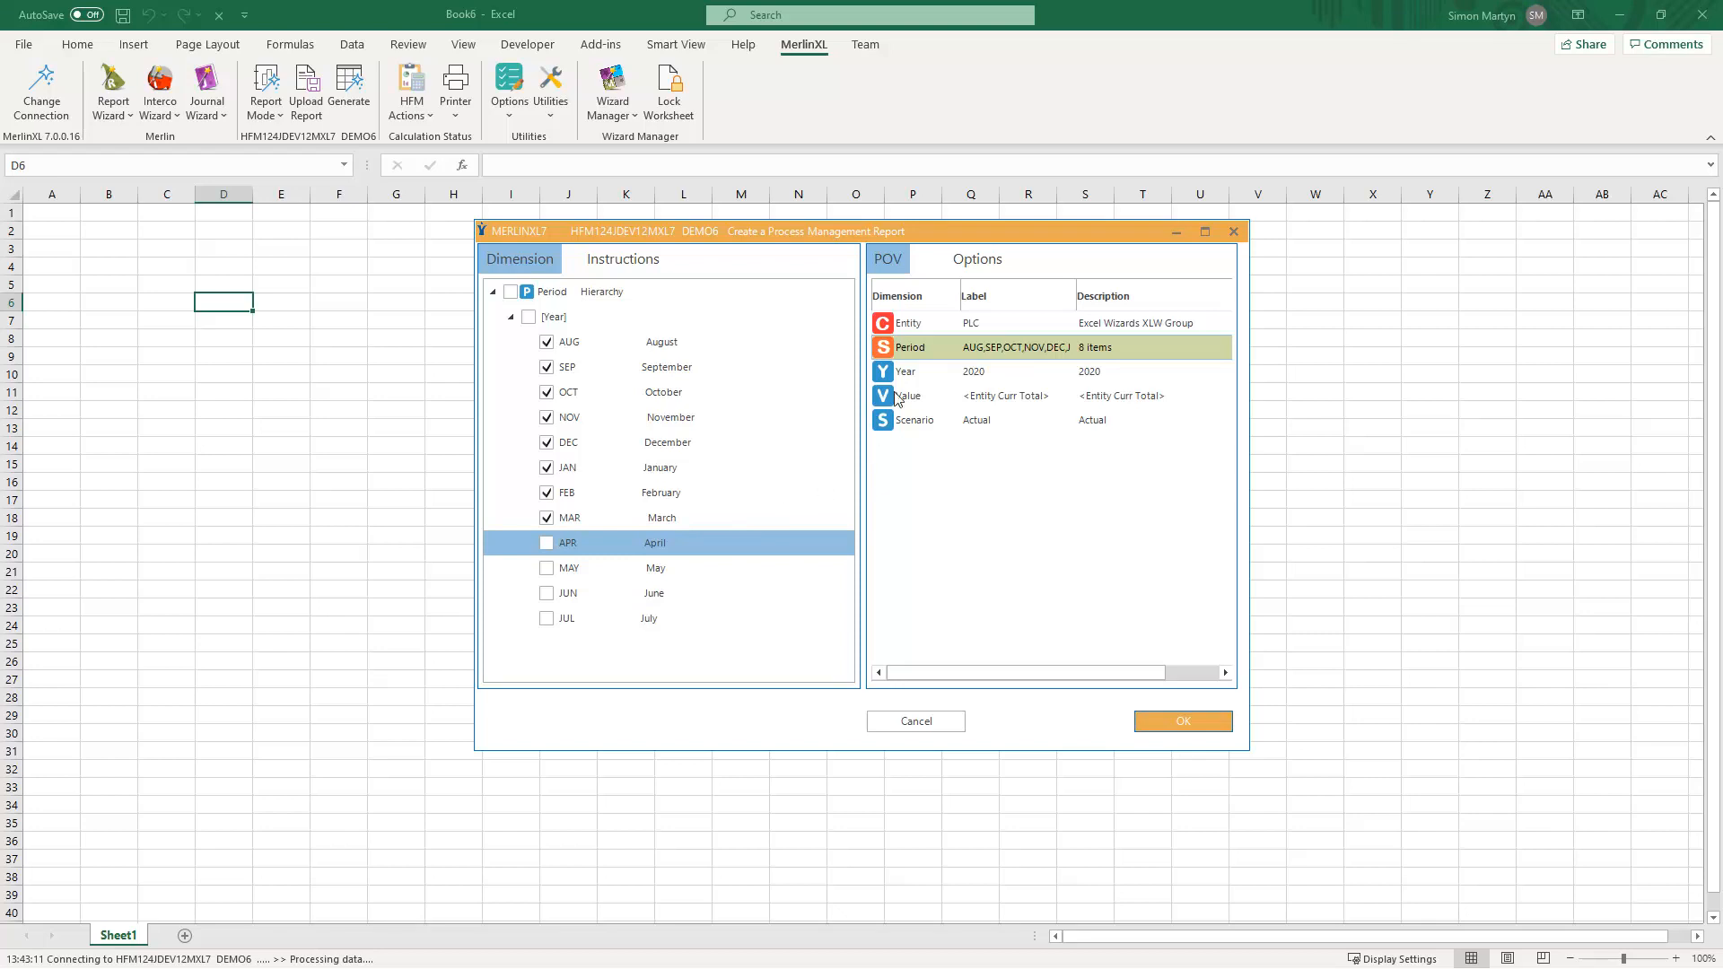
- Set the report's Entity to NAMTOT (North America) under PLC and generate the report
click(908, 323)
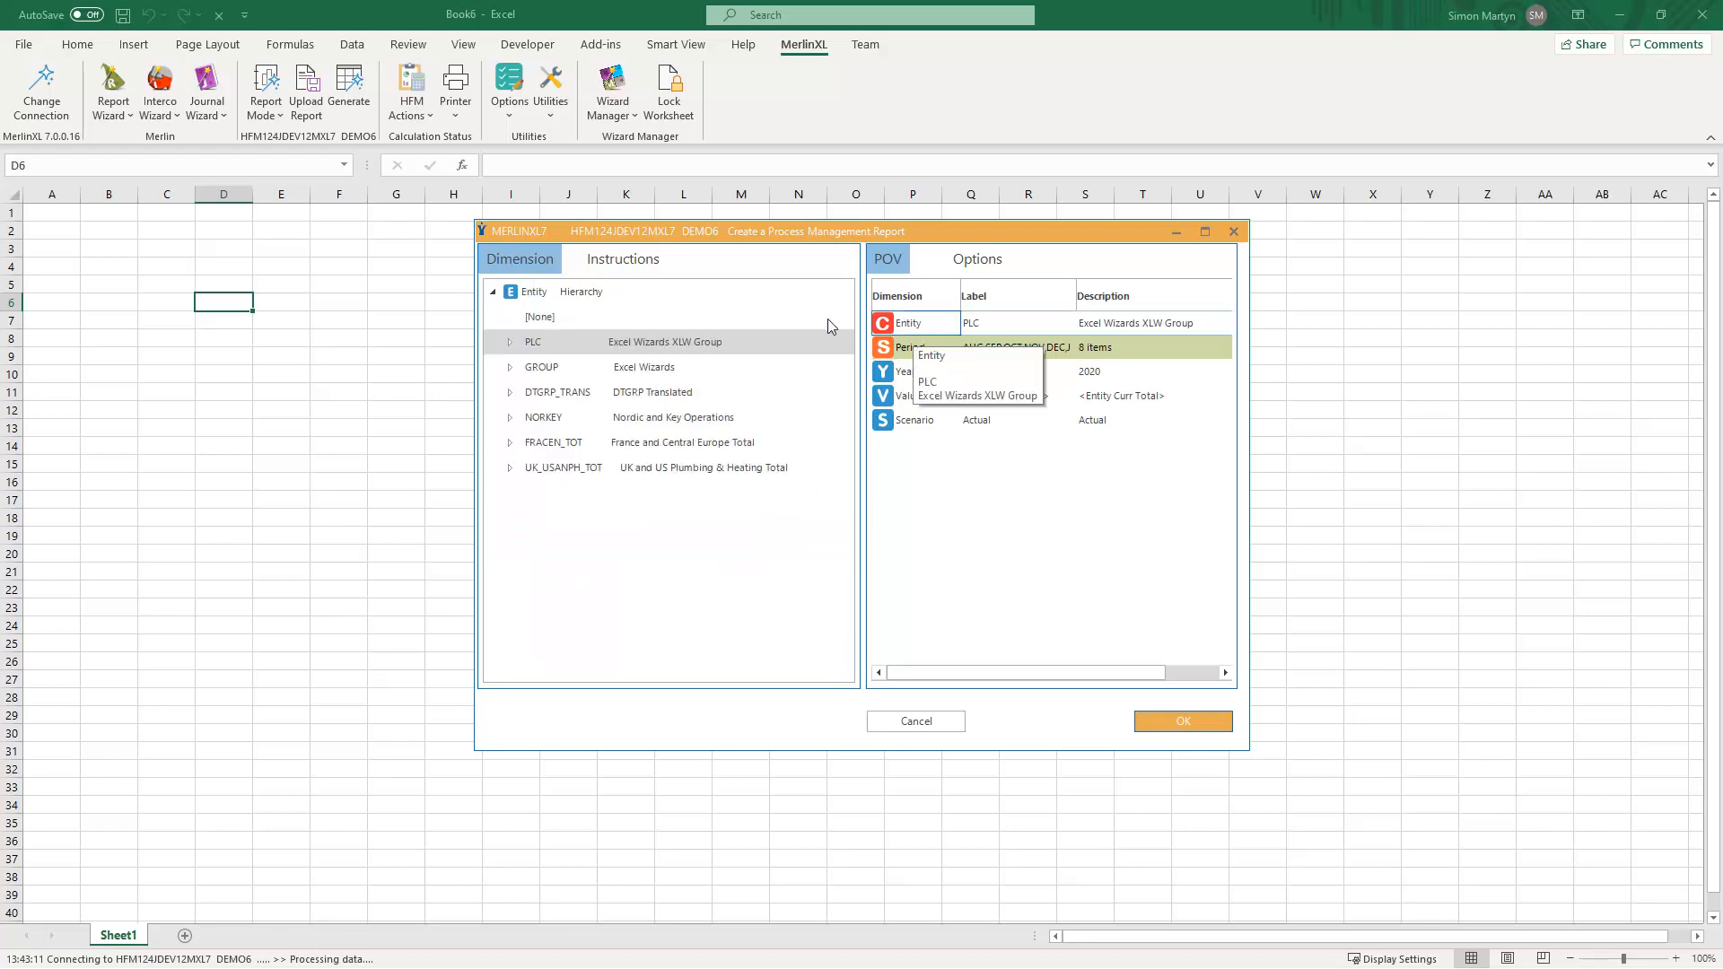
click(509, 342)
click(575, 395)
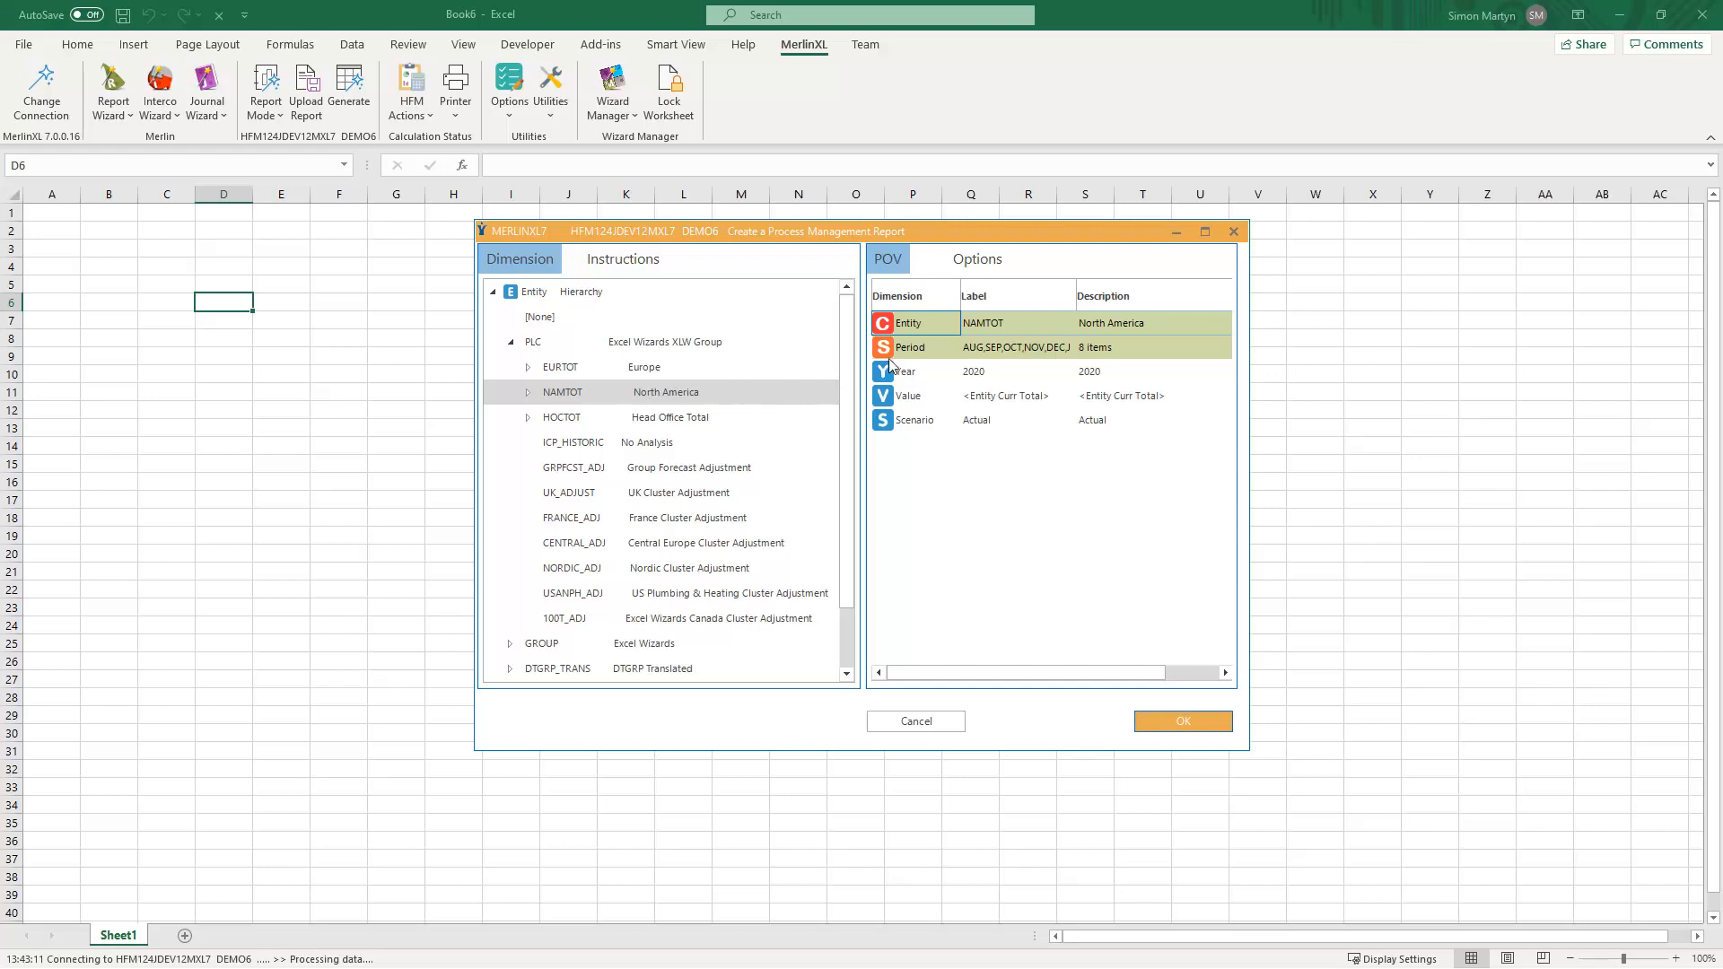
click(924, 323)
click(1182, 722)
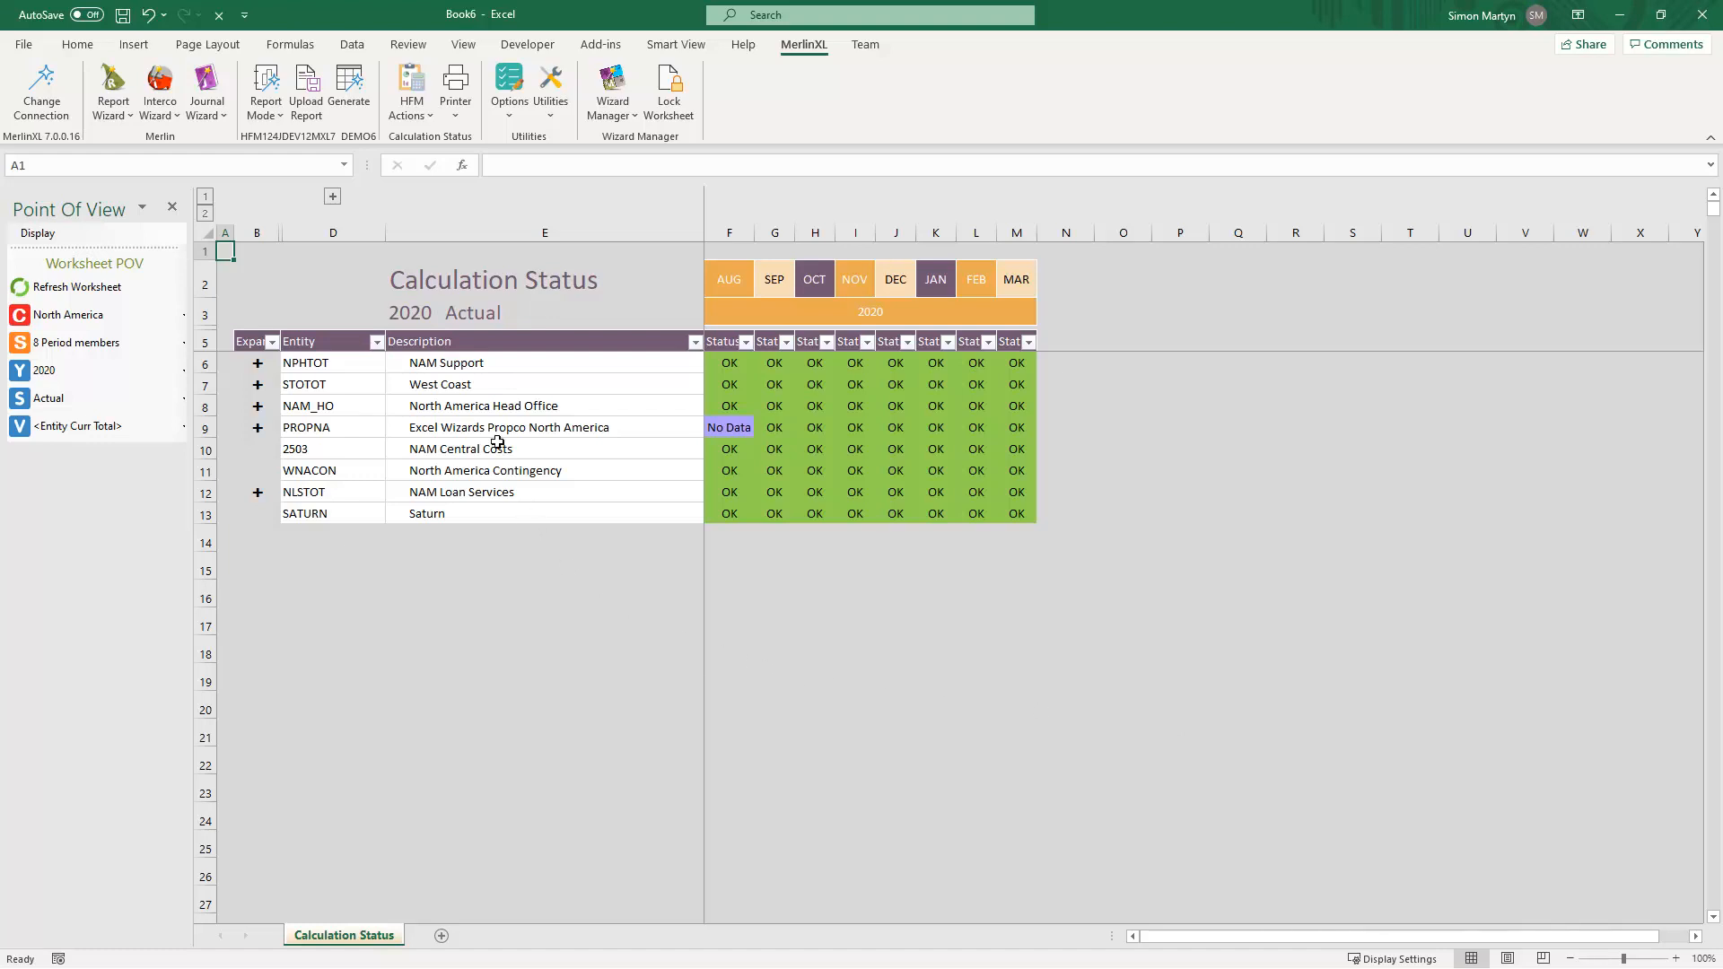
- Expand the West Coast entity, then switch the worksheet's Entity point of view to EURTOT (Europe)
double_click(492, 386)
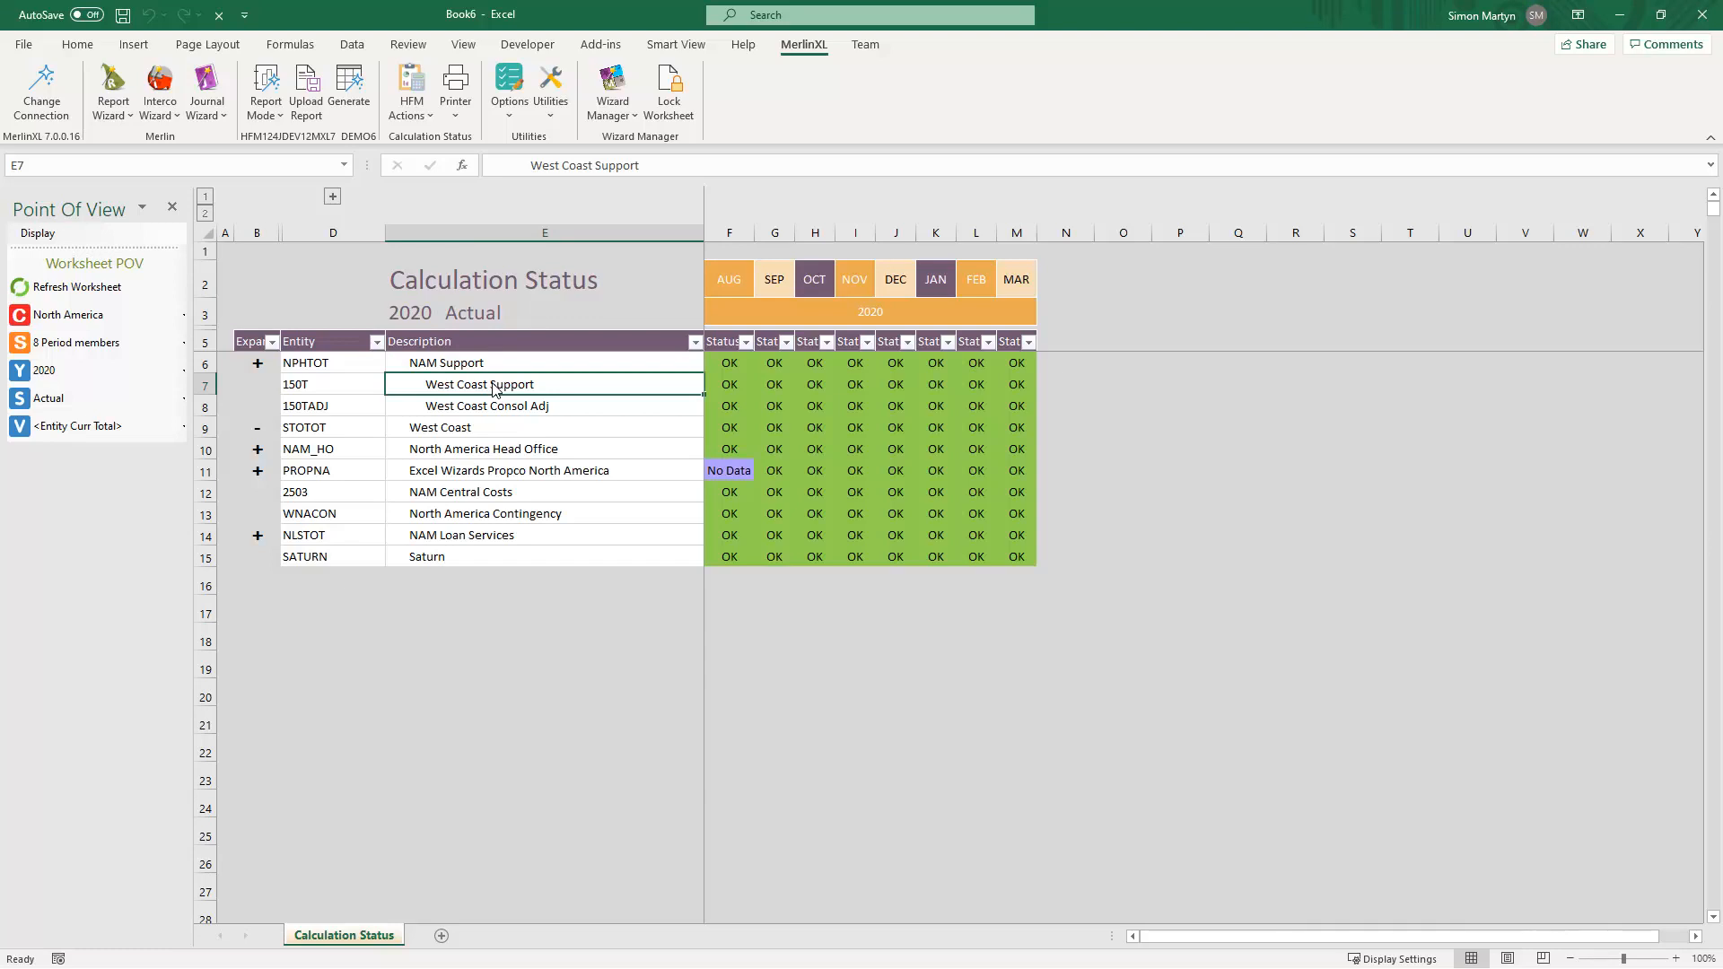
click(157, 321)
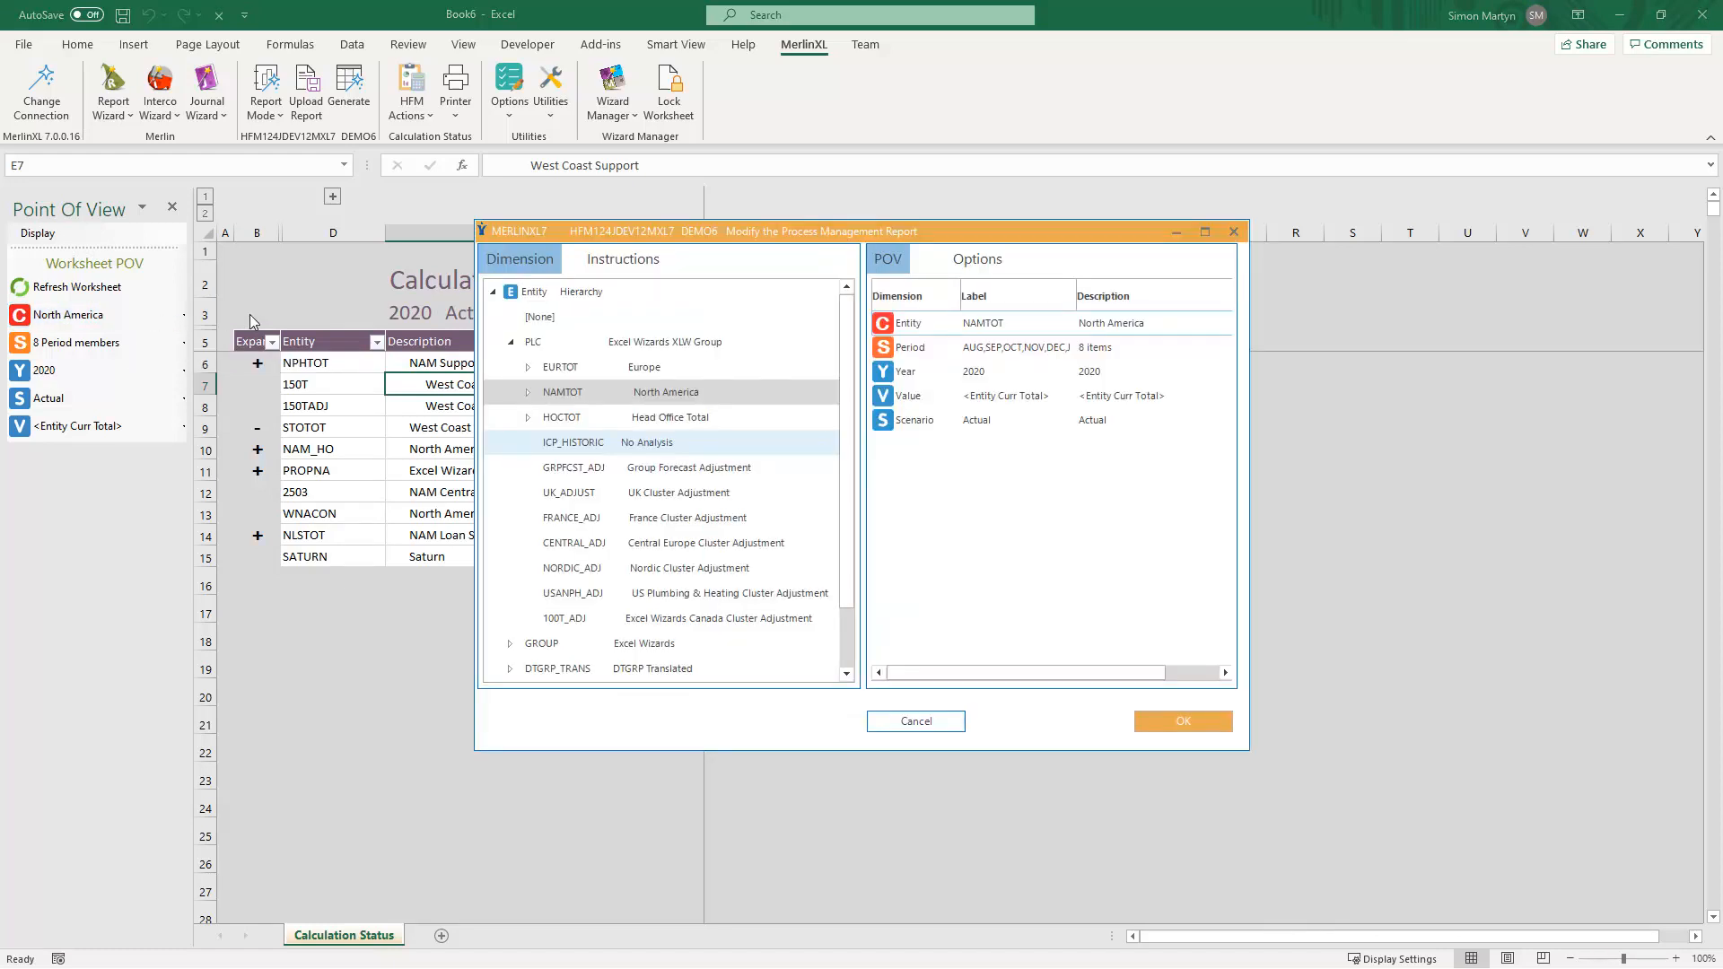
click(551, 369)
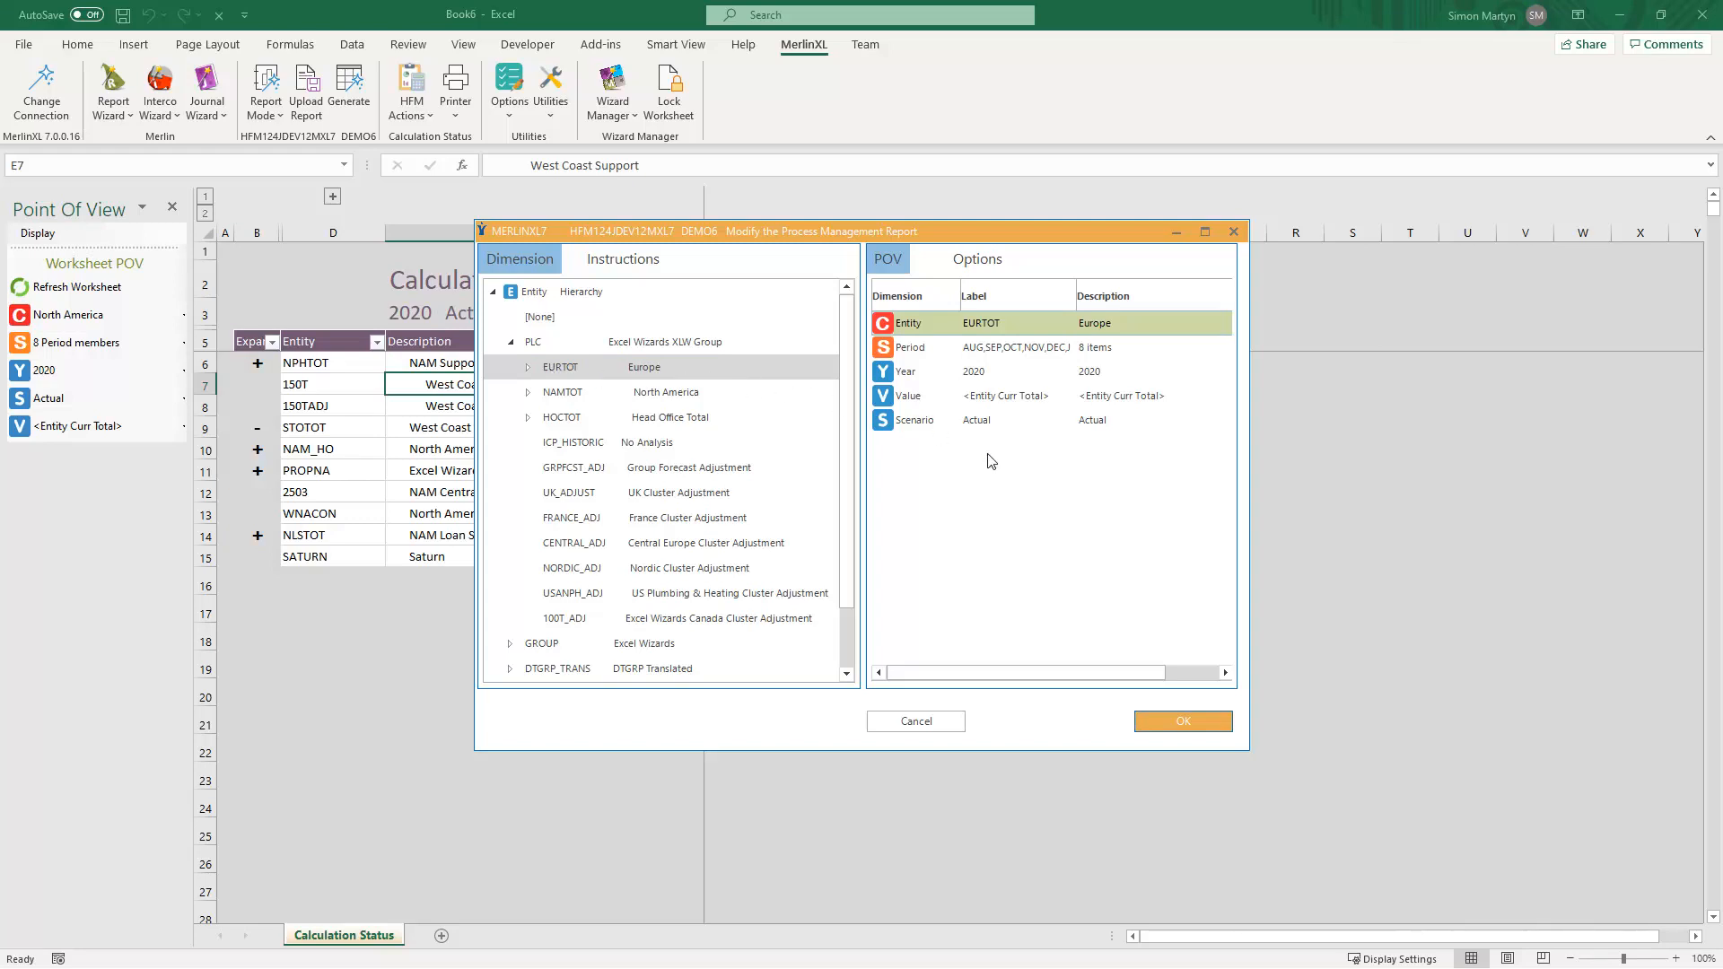
click(1145, 720)
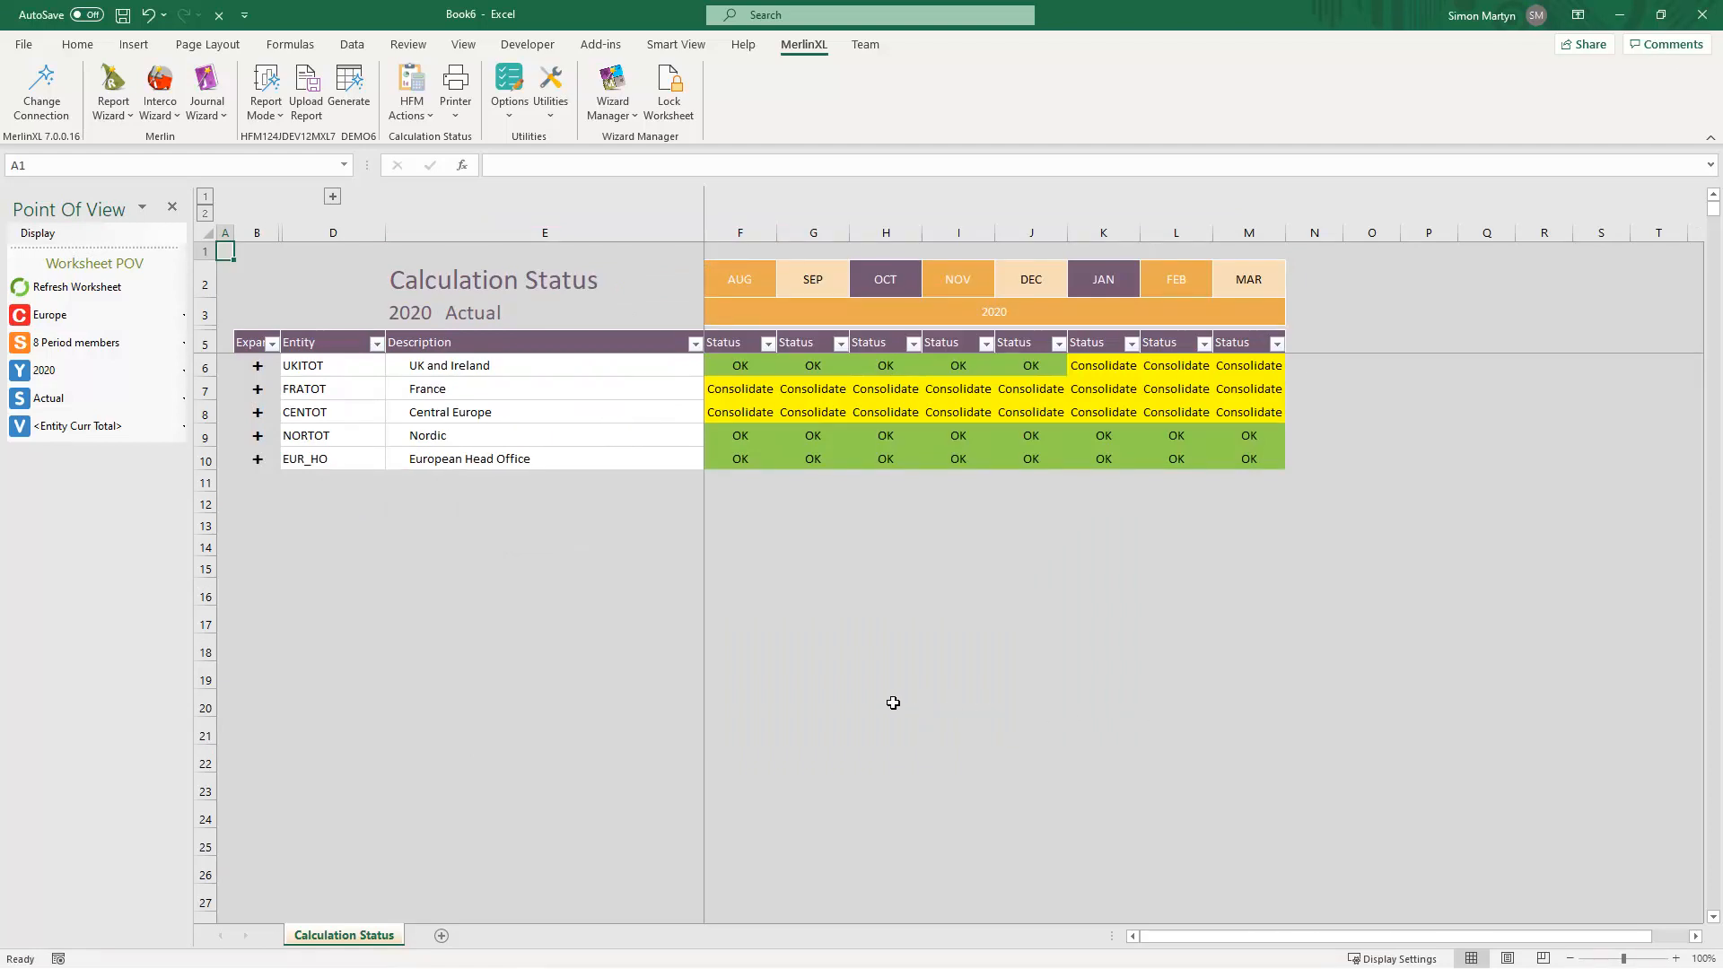
- Expand France and North France Group in the report to show their child entities
double_click(456, 389)
double_click(559, 389)
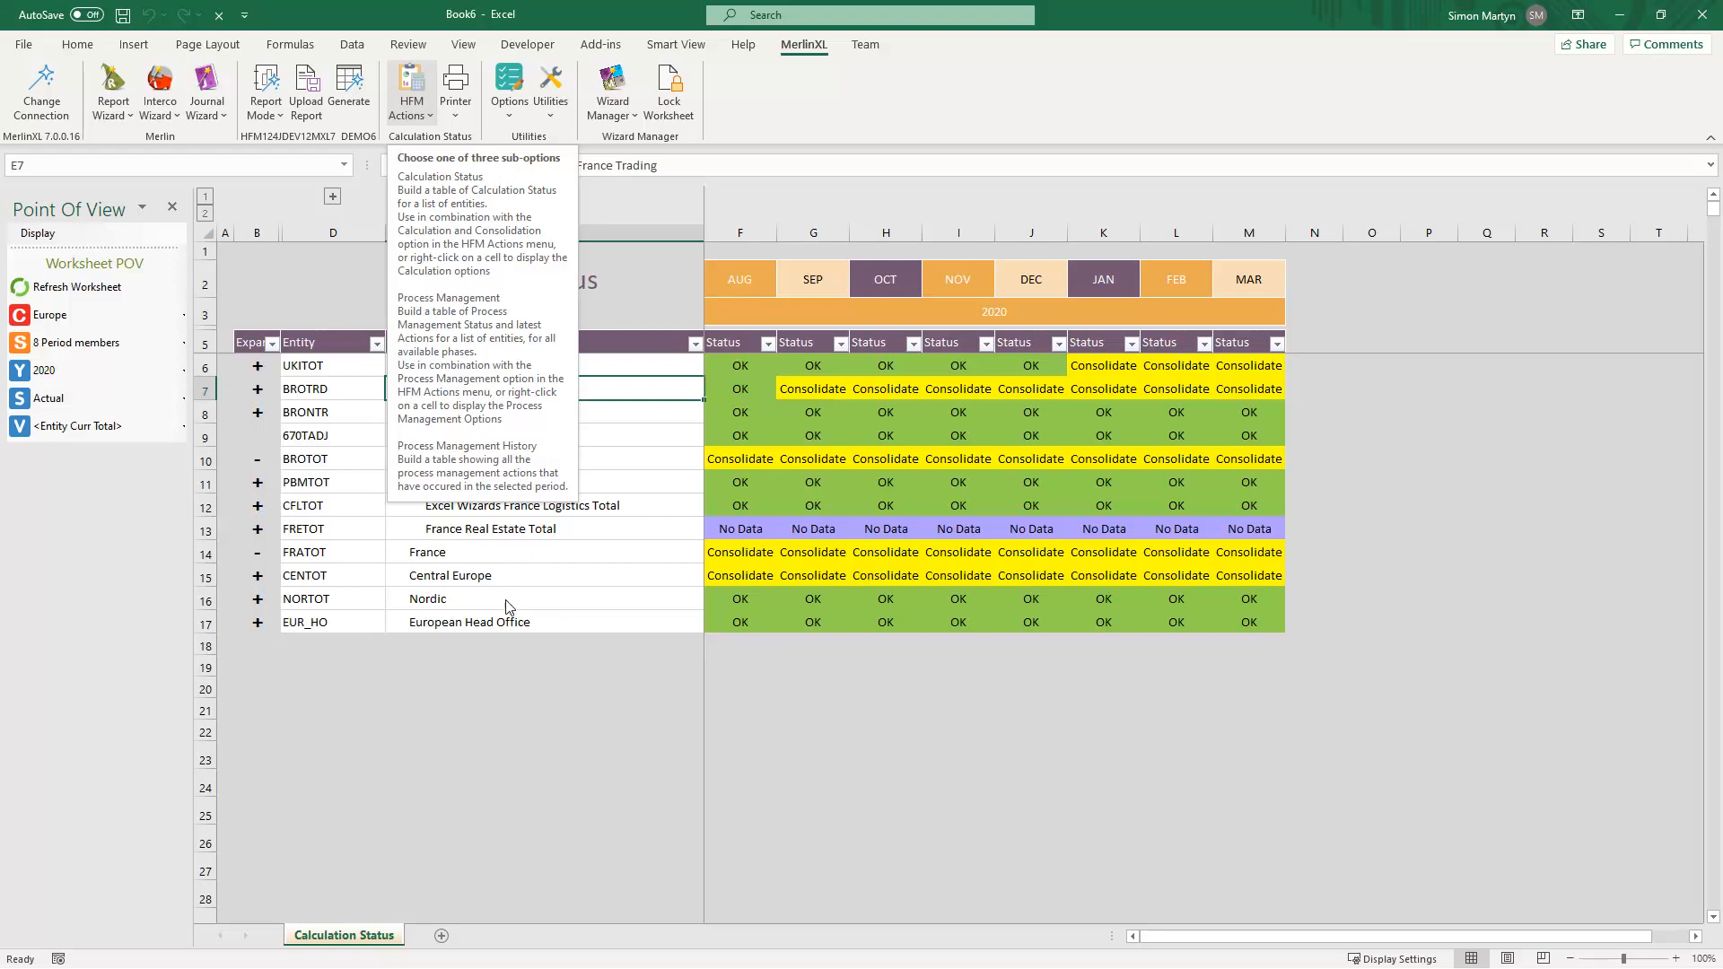
- Open the Calculation Status run action form for North France Trading, move it aside and close it
click(418, 117)
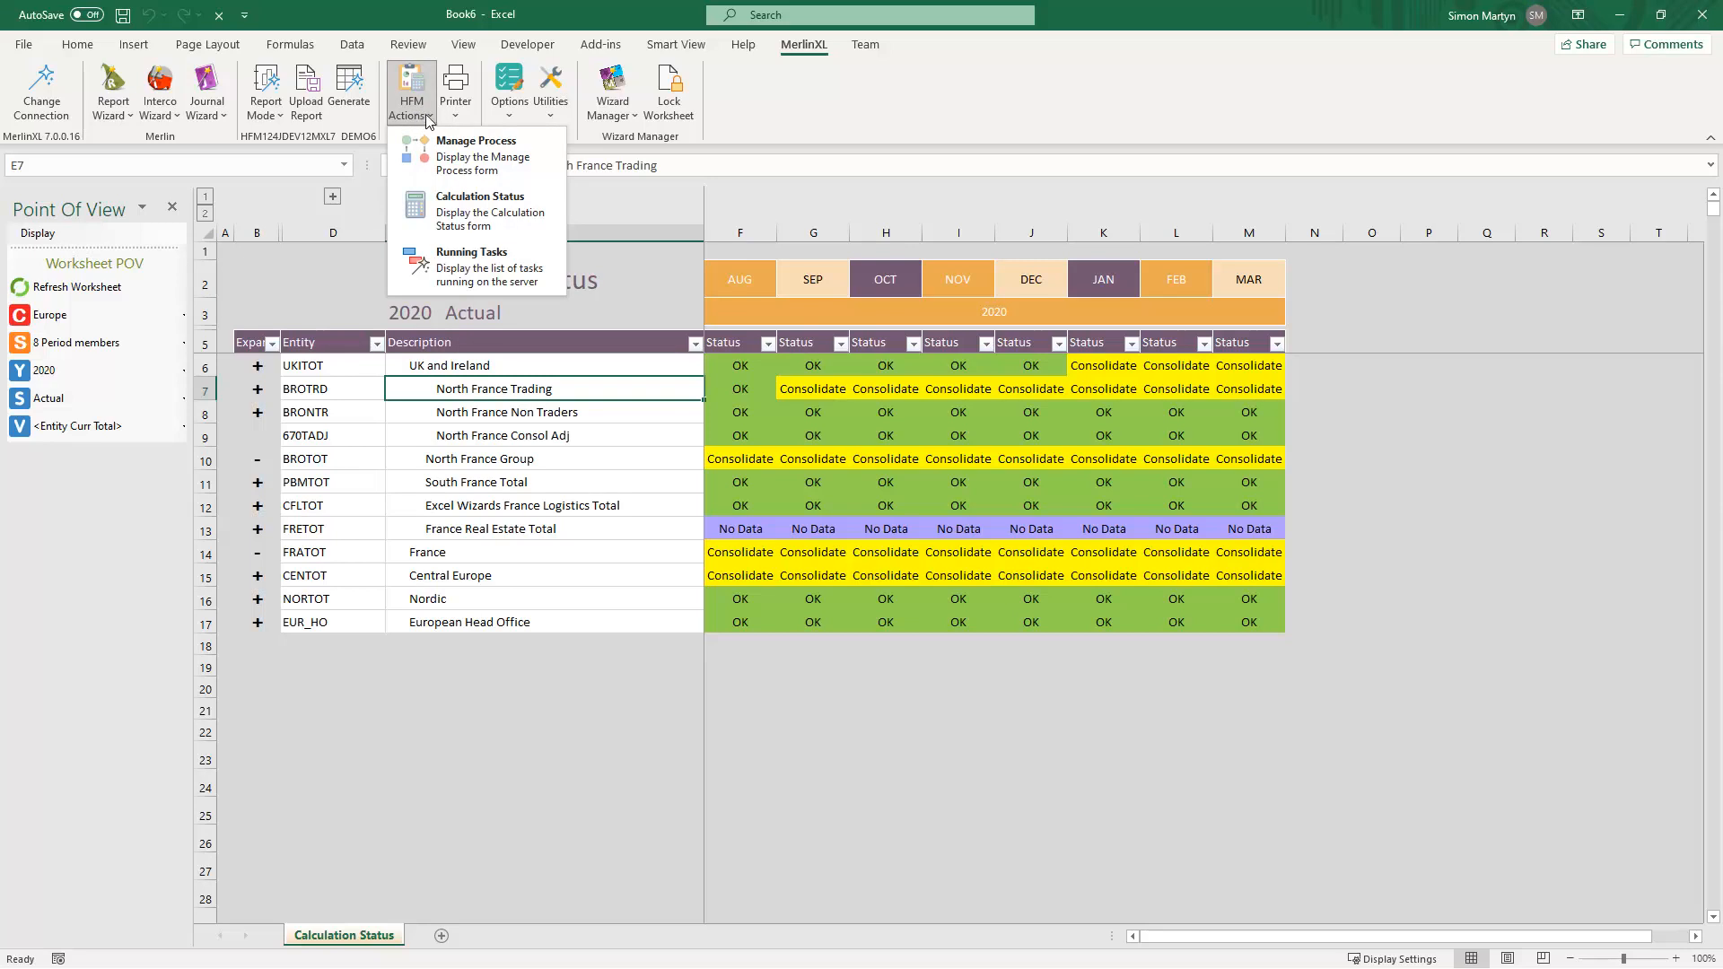
click(478, 212)
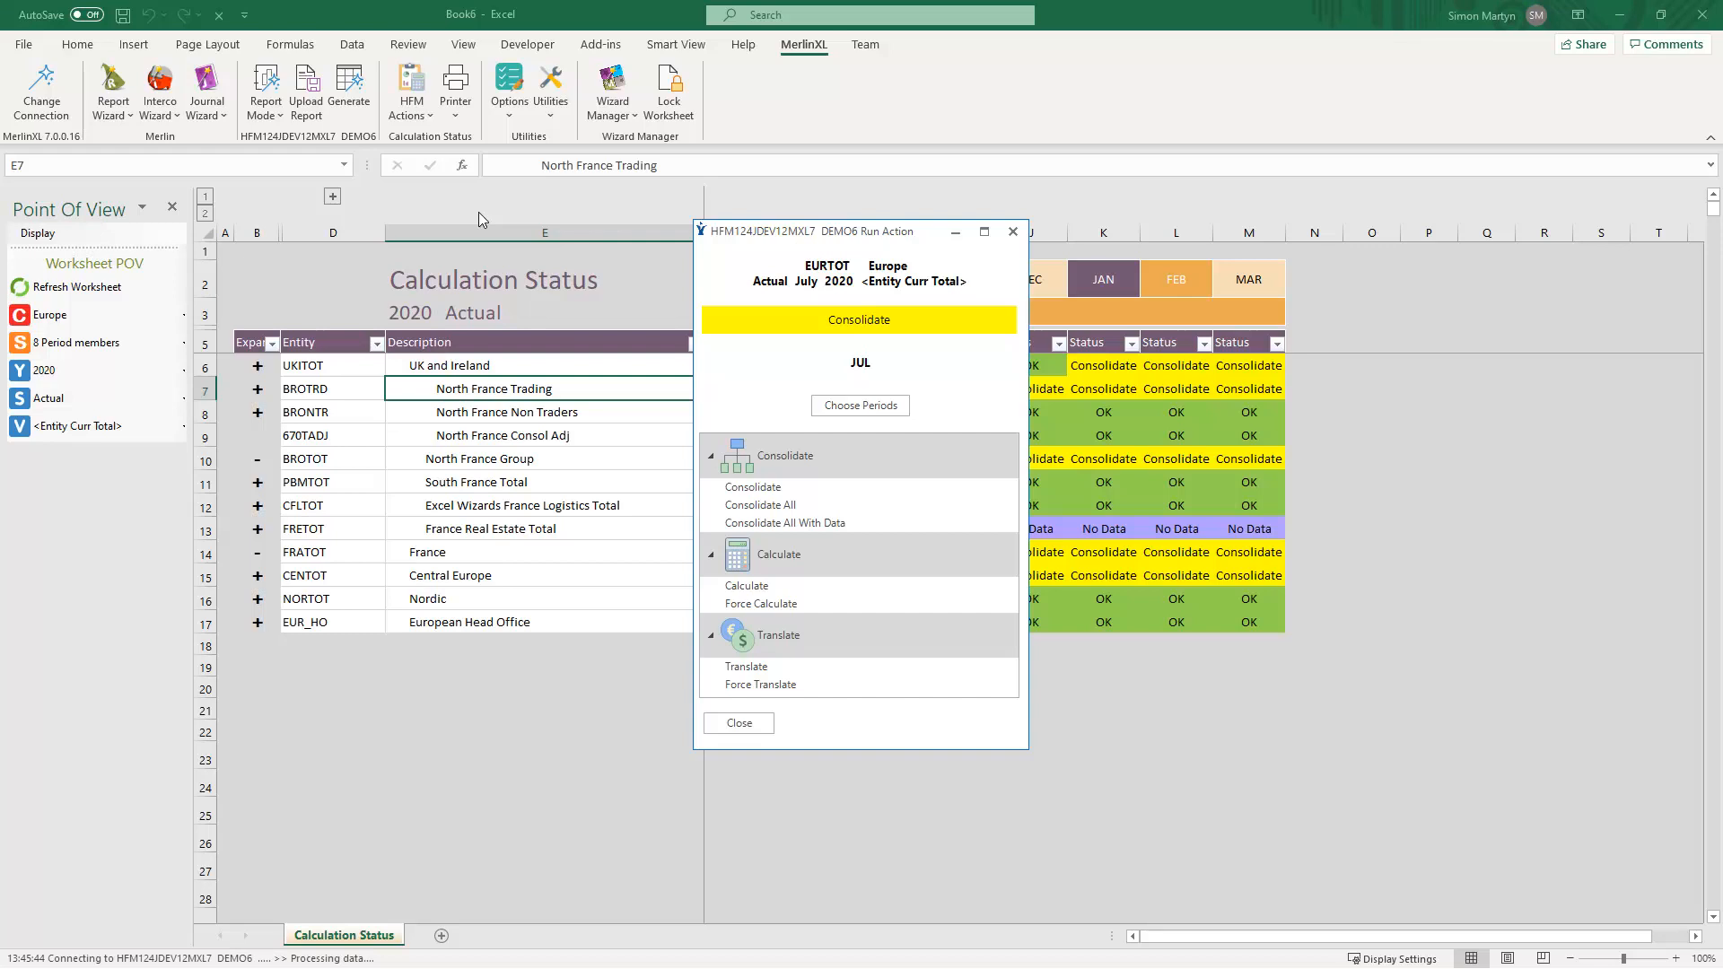
drag(758, 235, 1085, 219)
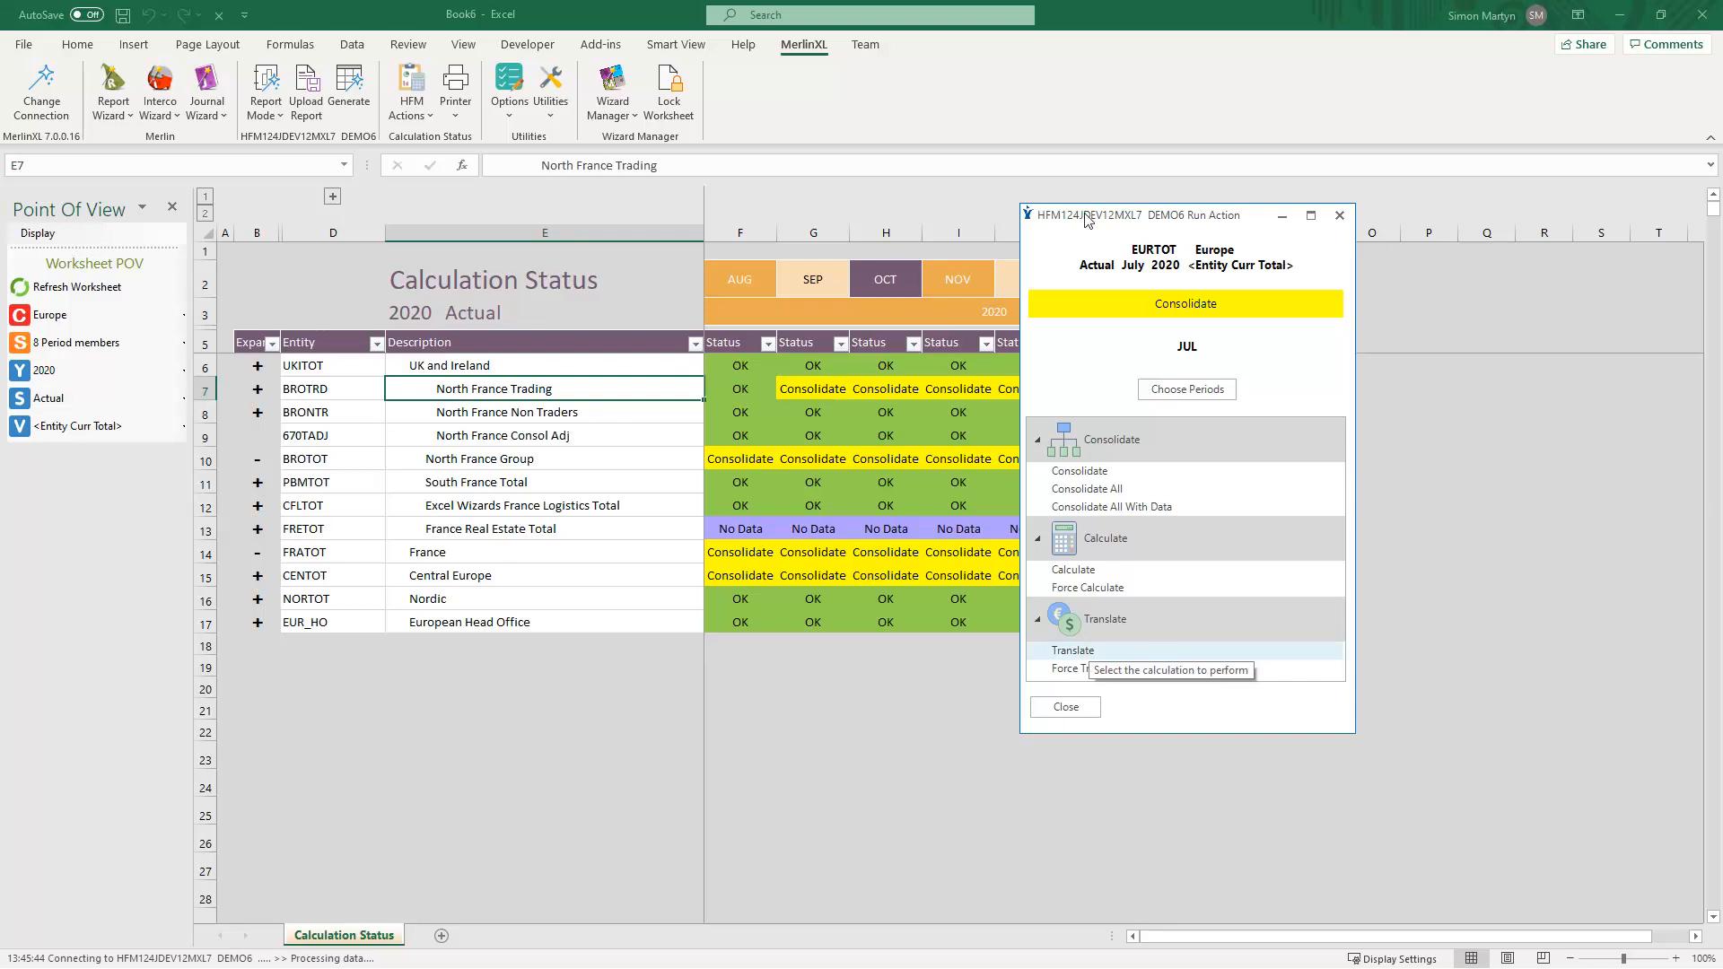
click(1095, 709)
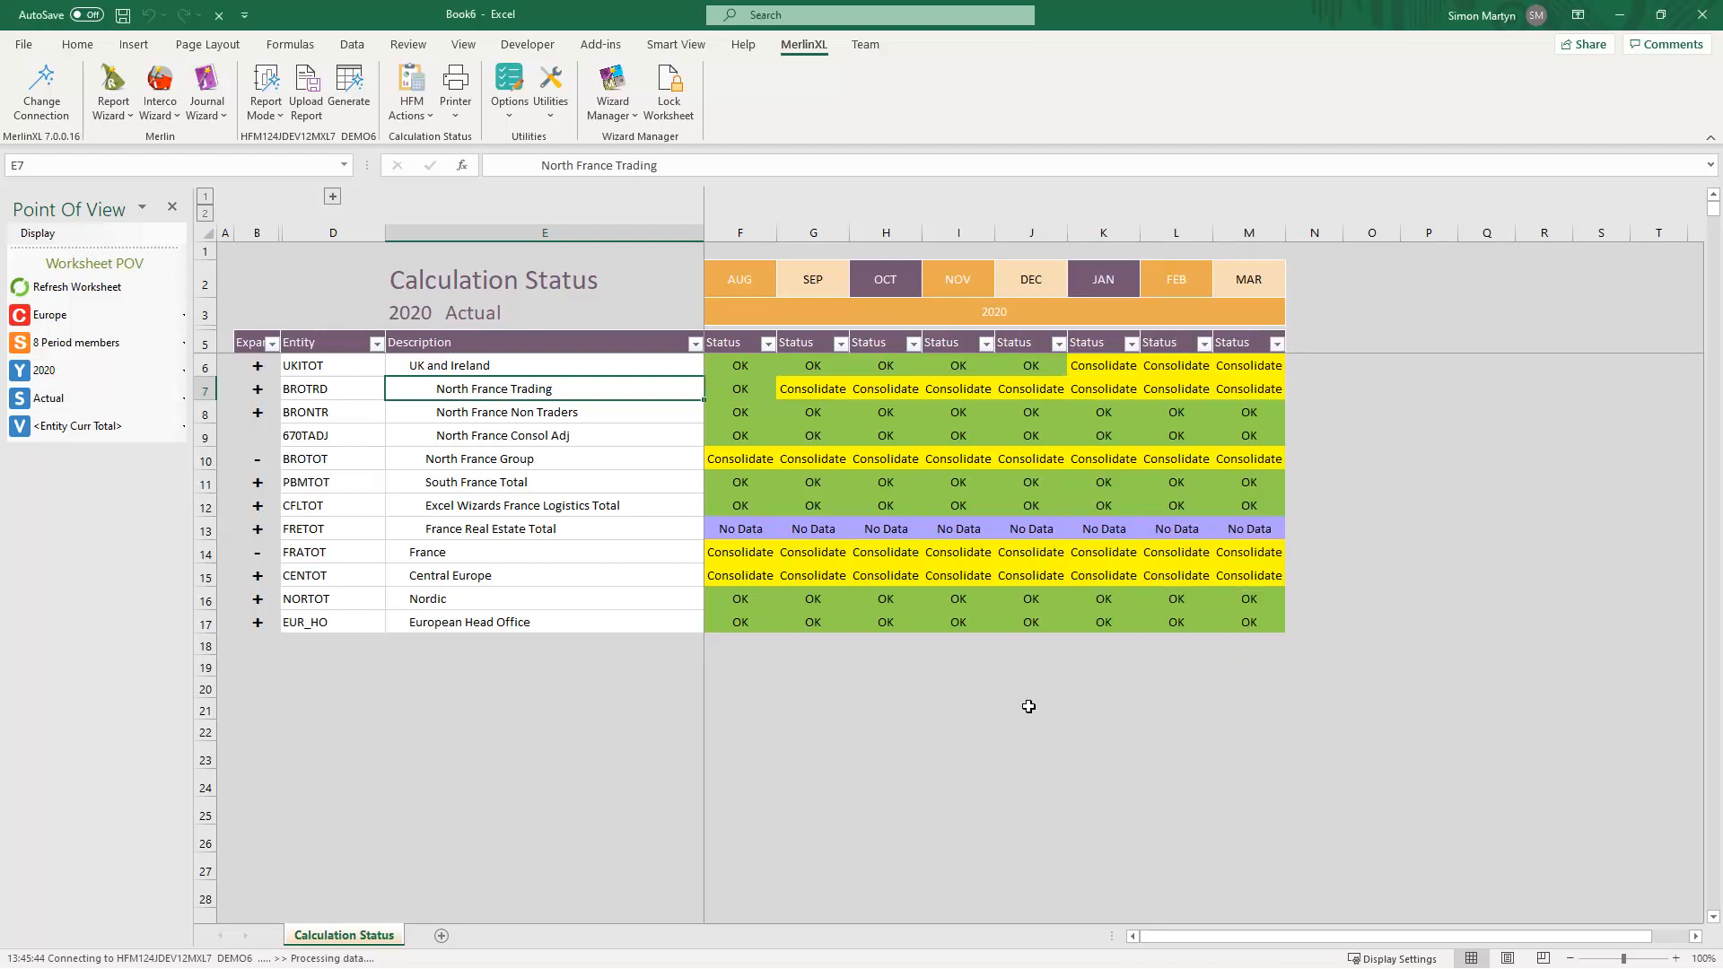
- Open Calculate or Consolidate for France's September status cell and choose the Consolidate action
click(819, 548)
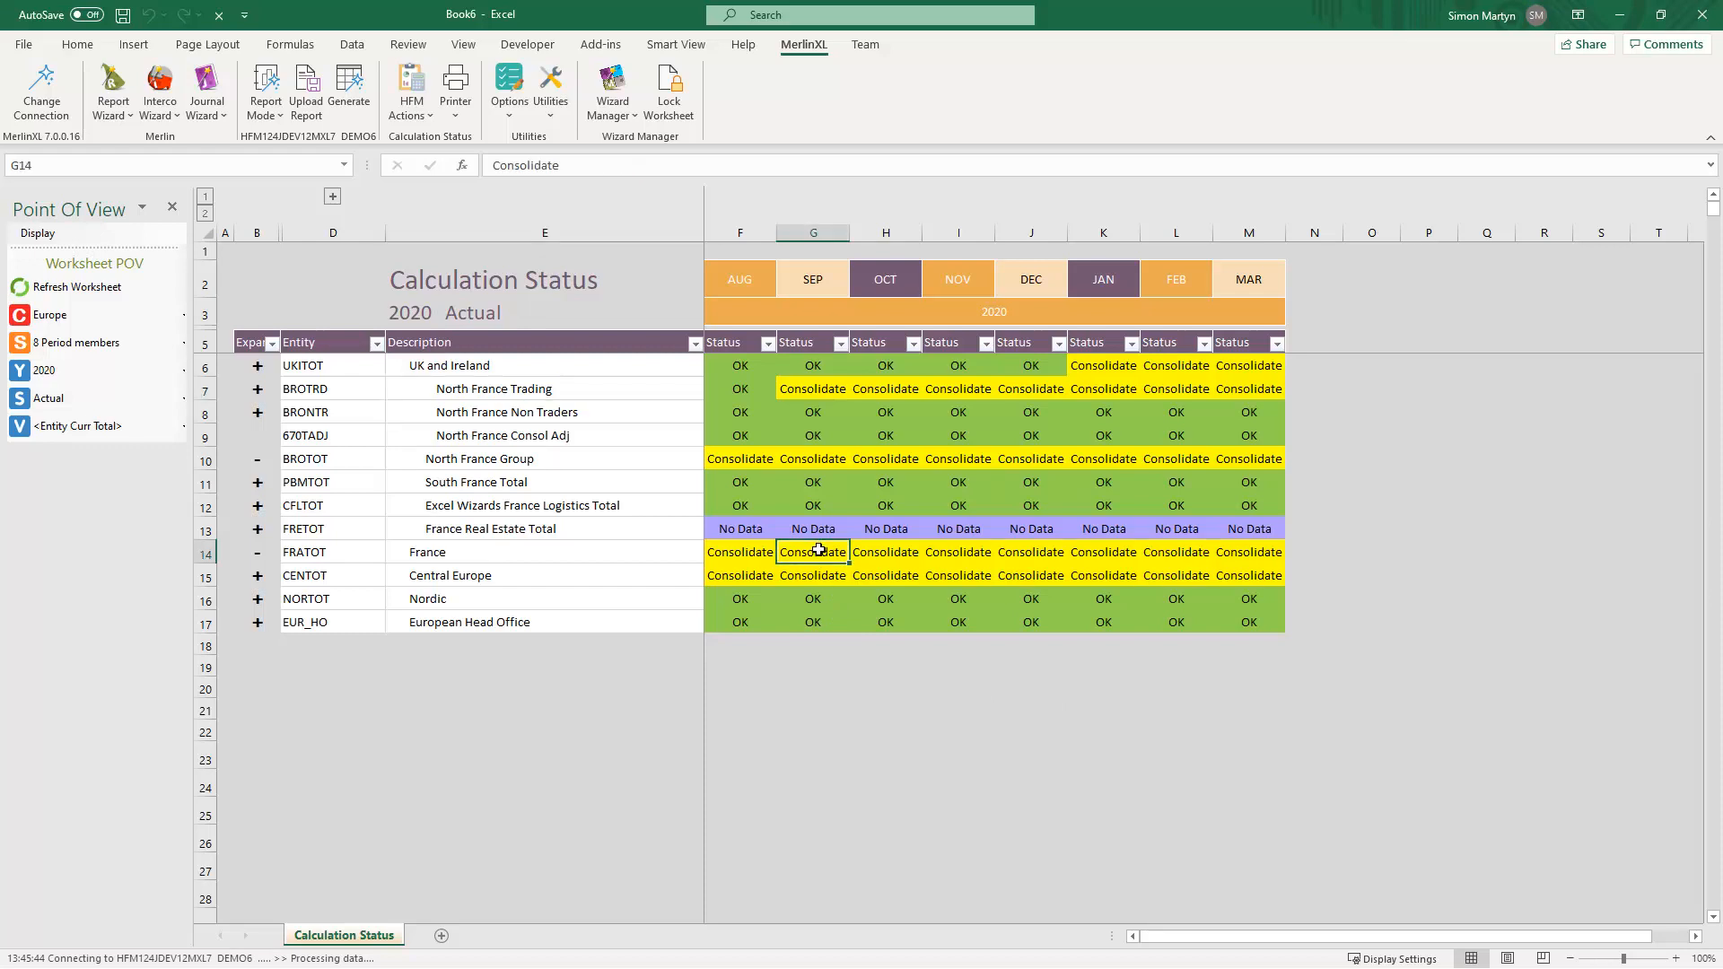
right_click(818, 549)
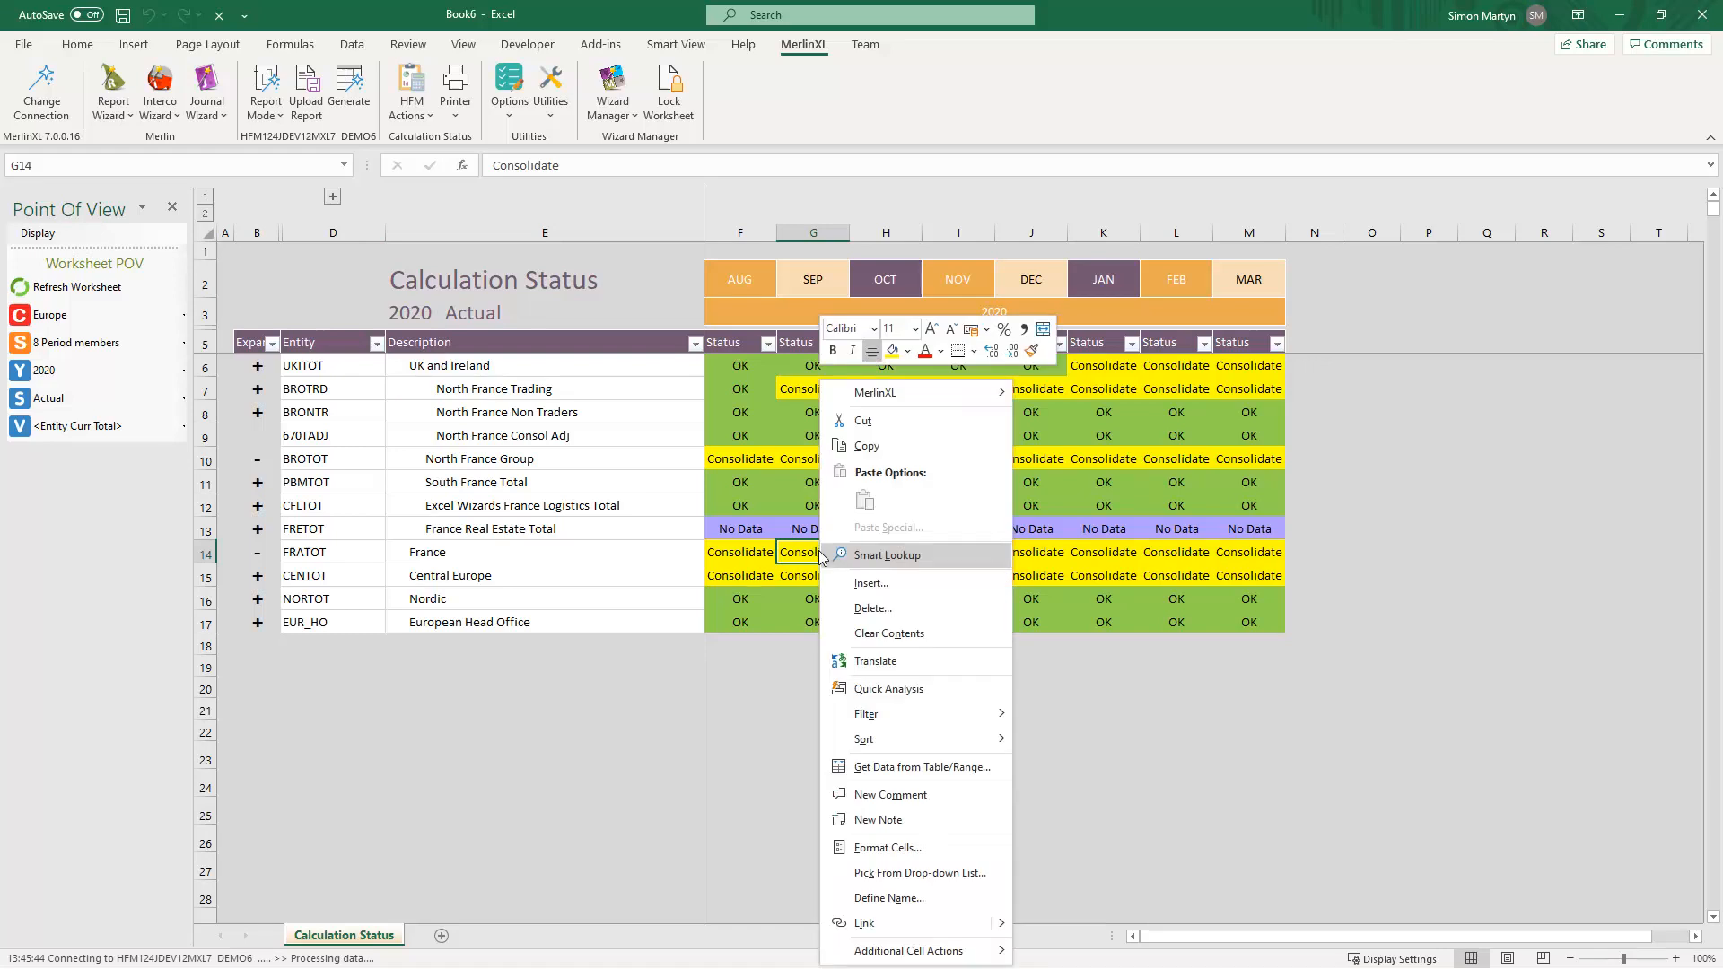
mouse_move(906, 400)
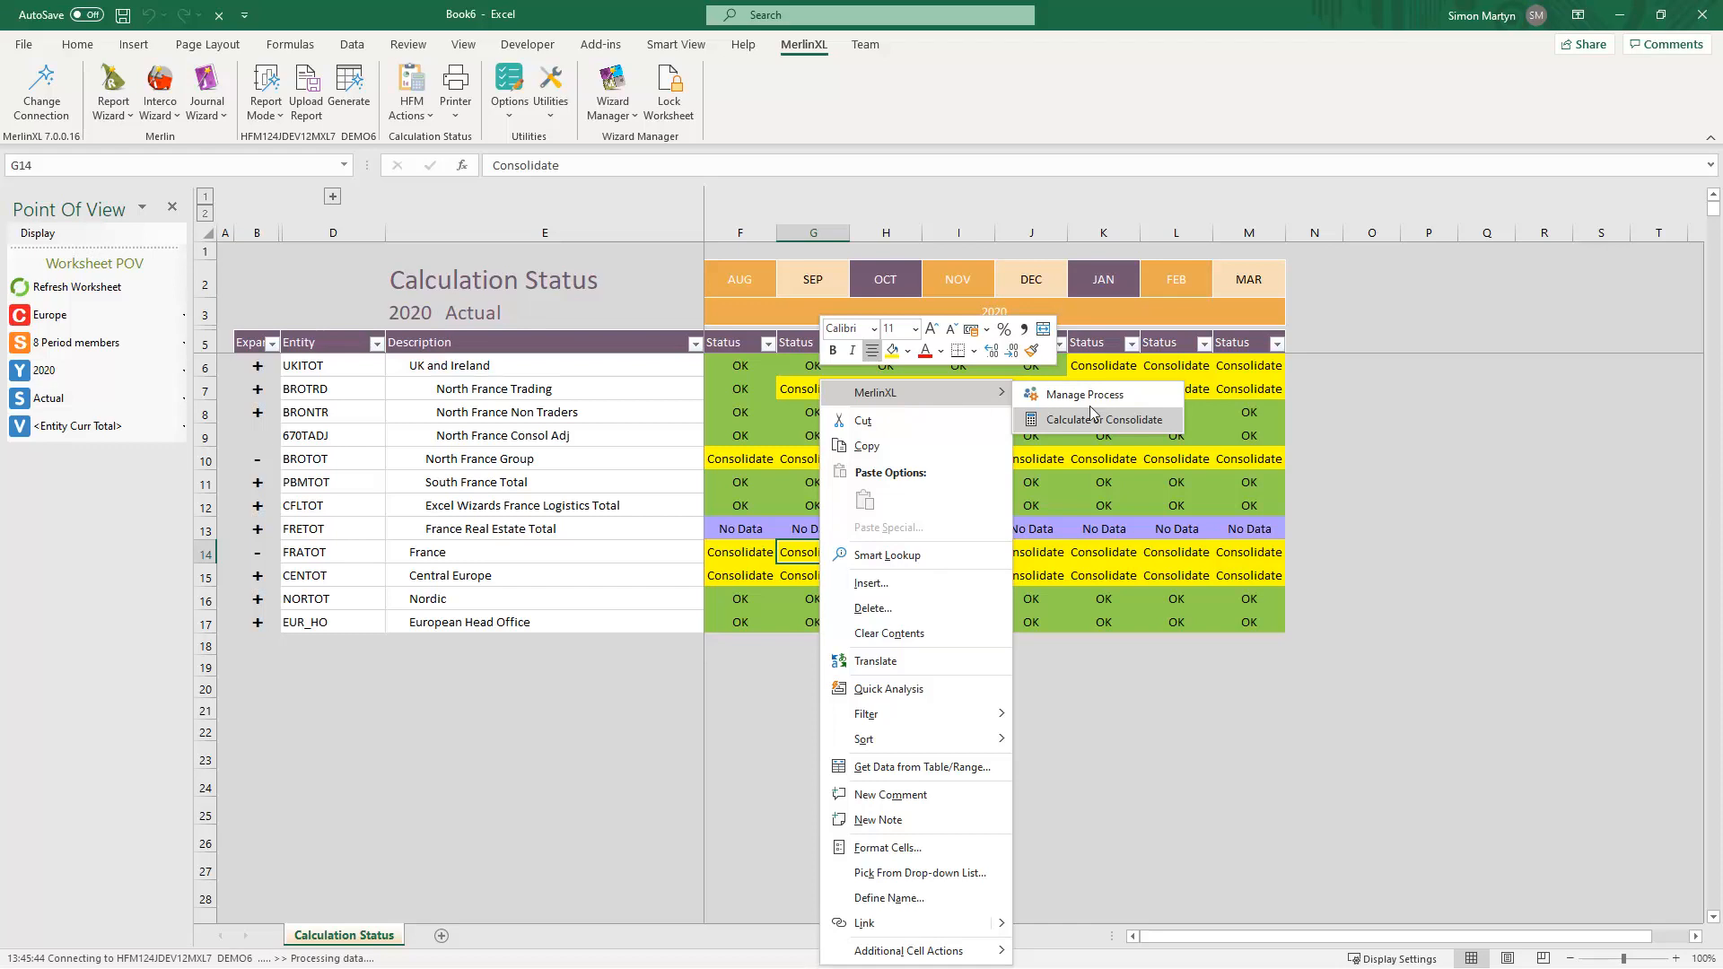
click(1128, 425)
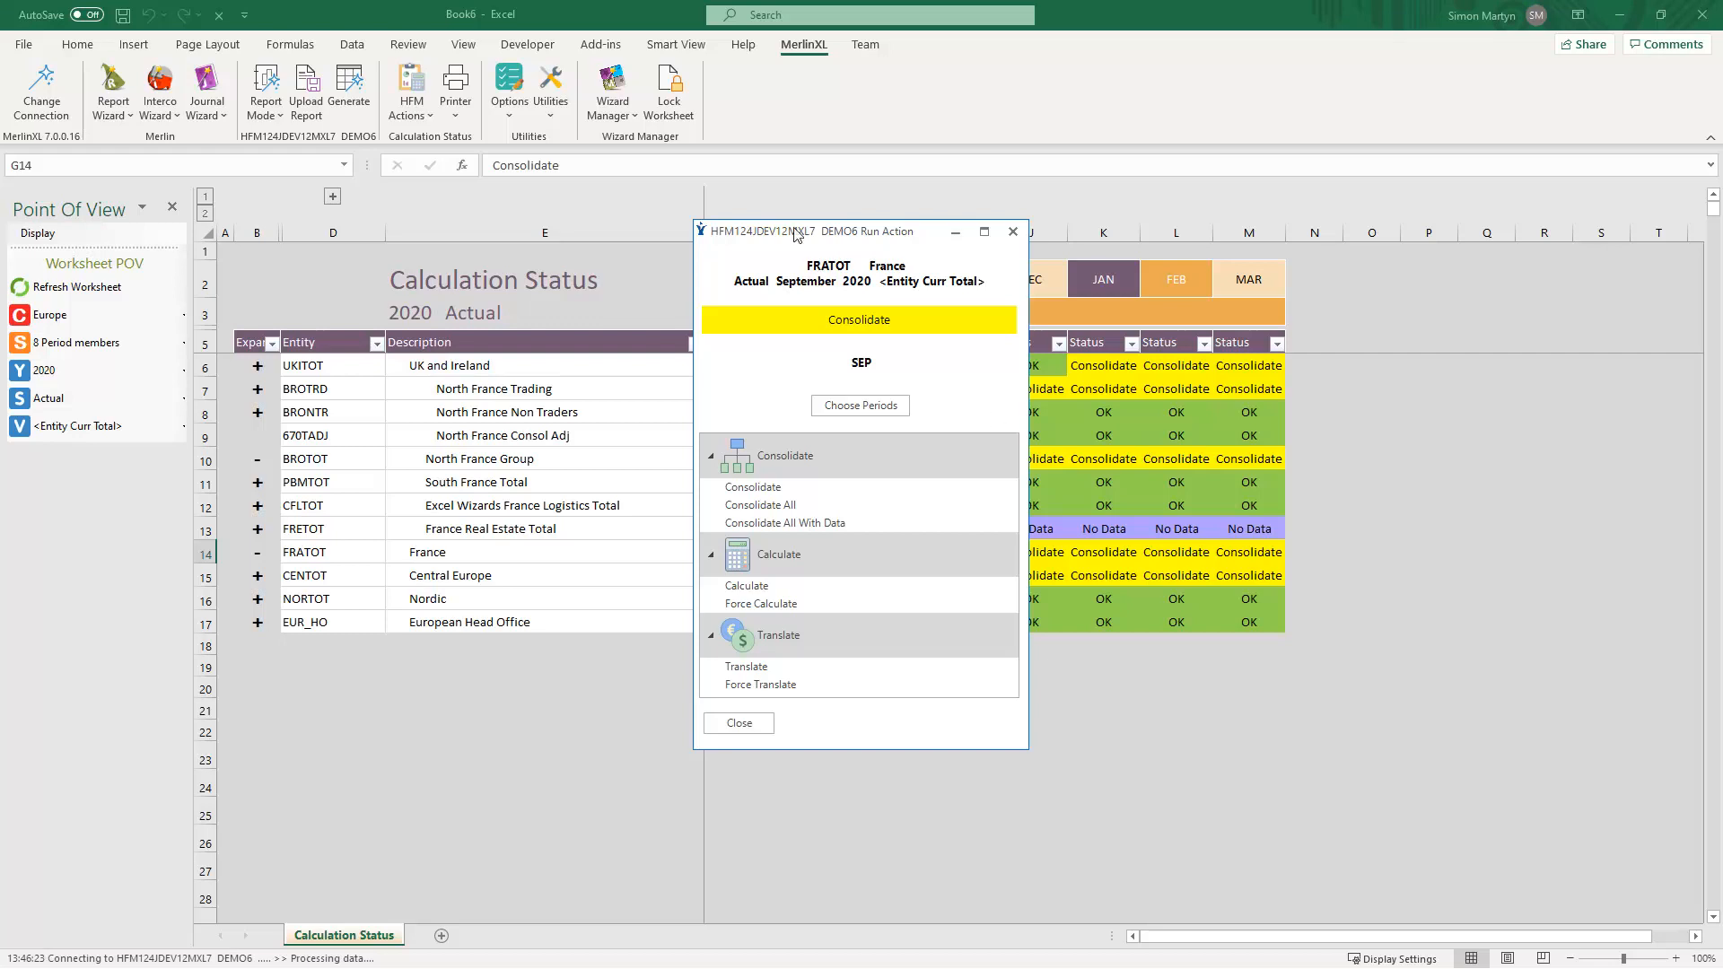
drag(793, 227, 1075, 218)
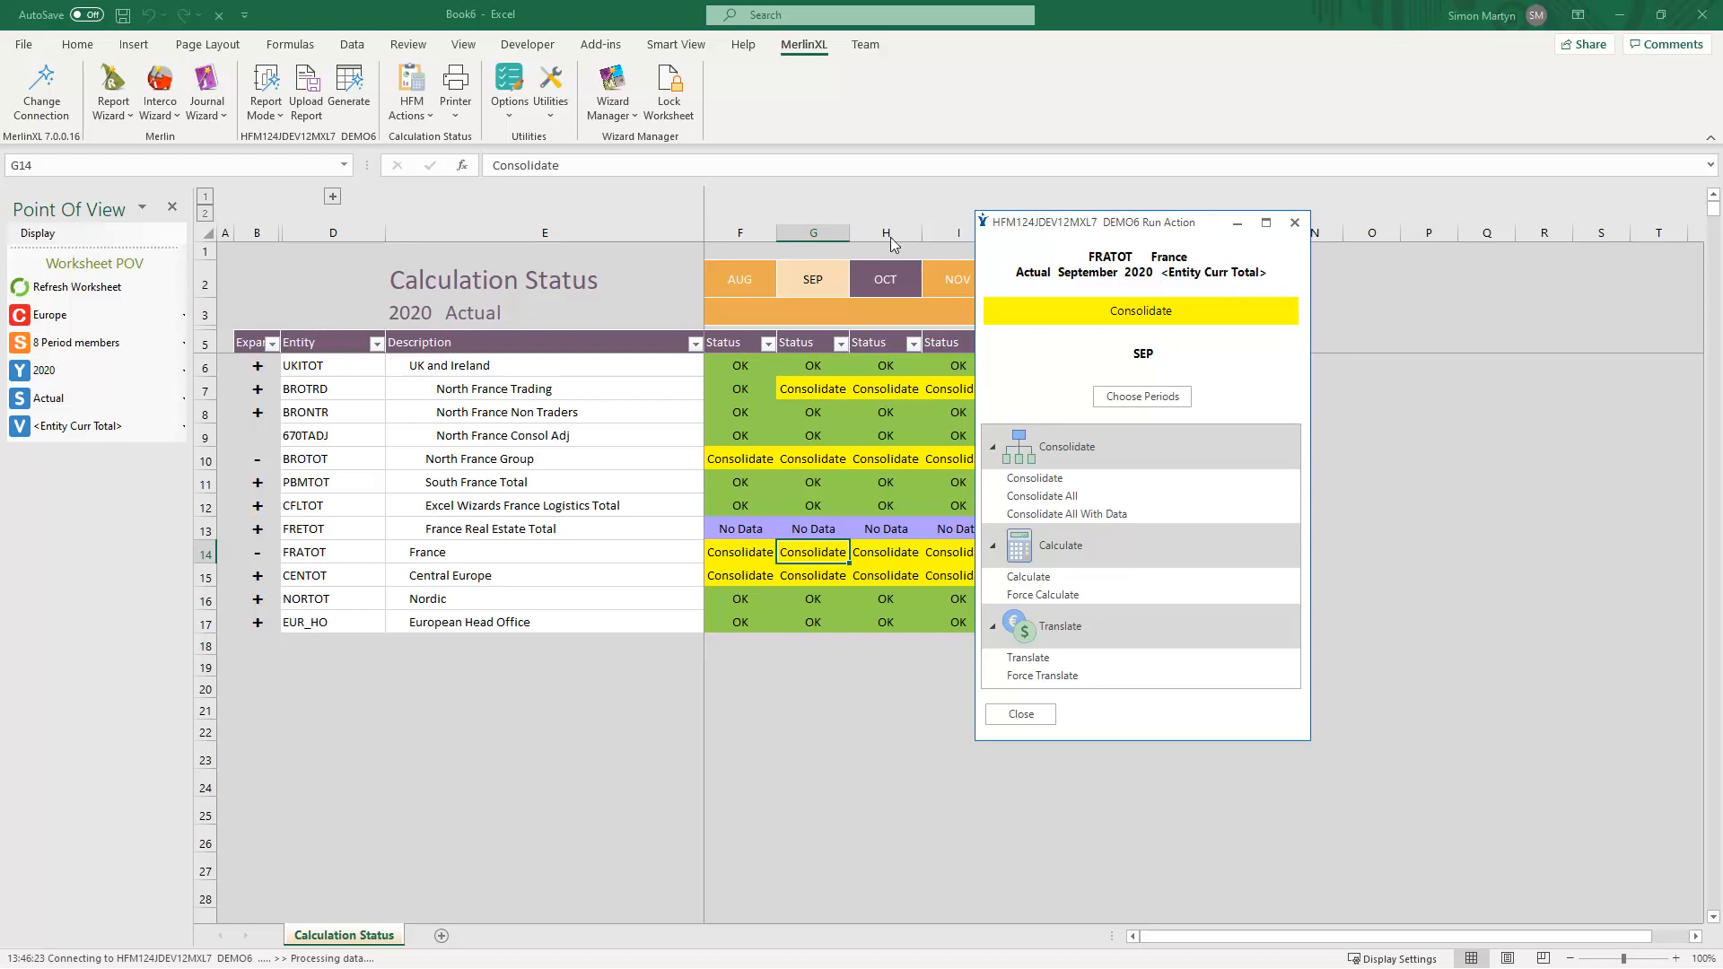
click(1041, 478)
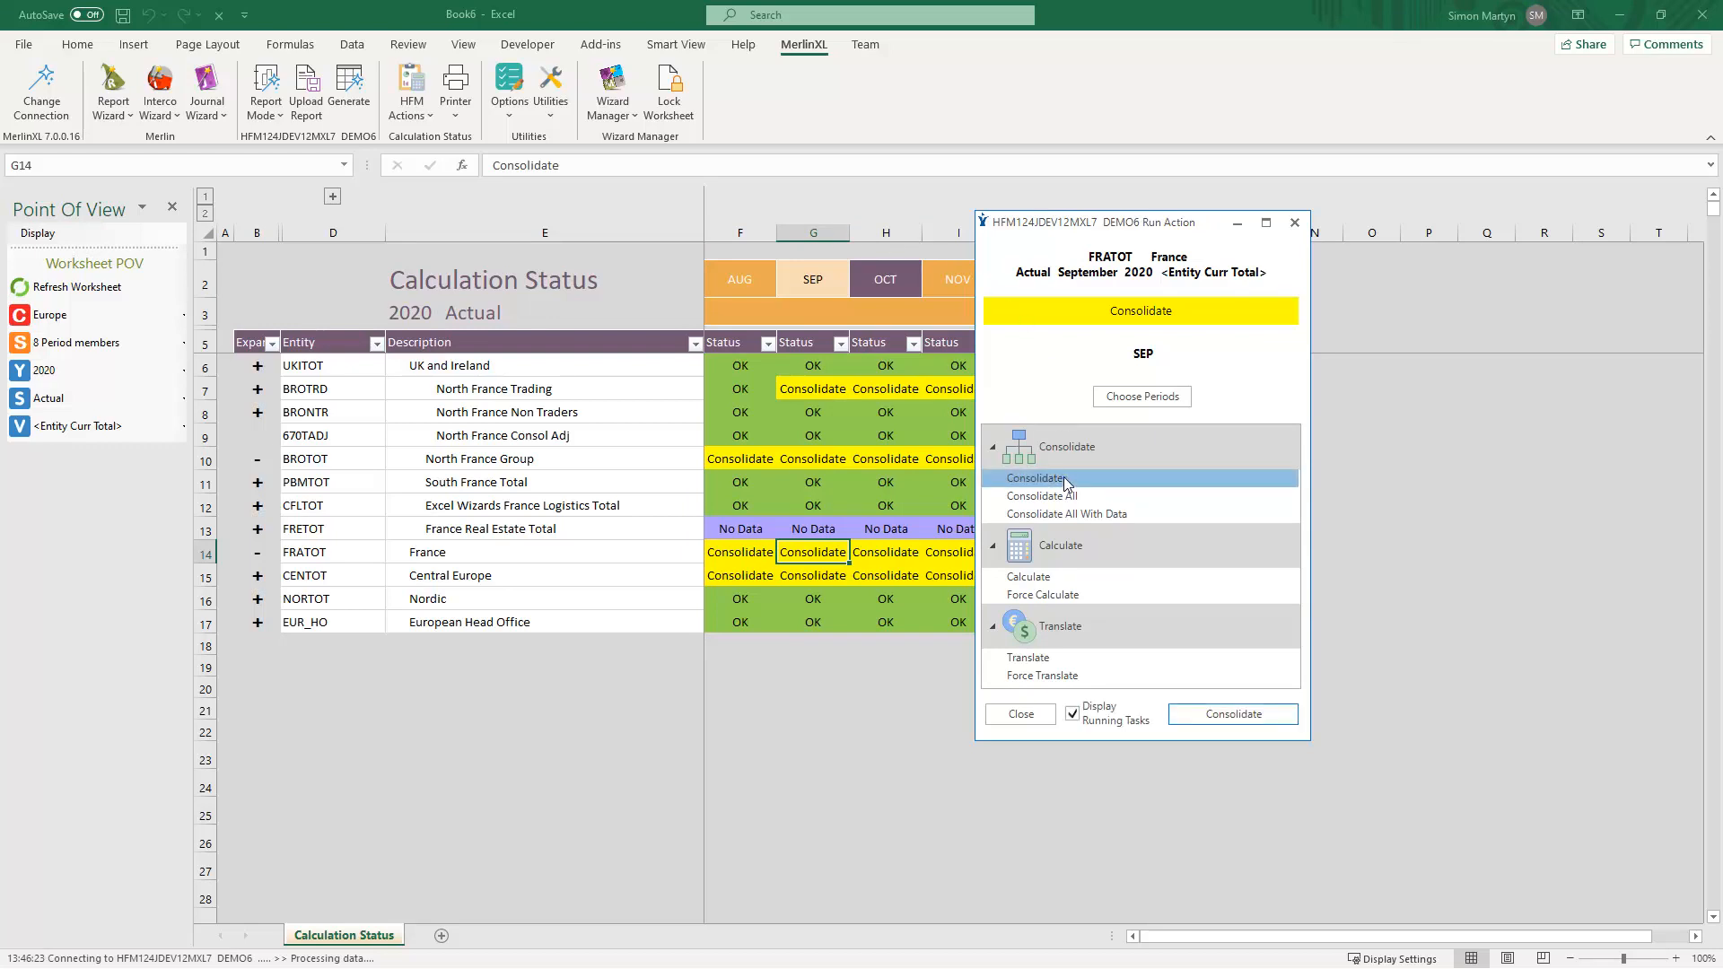
- Add AUG and OCT to the chosen periods and run the consolidation
click(1146, 400)
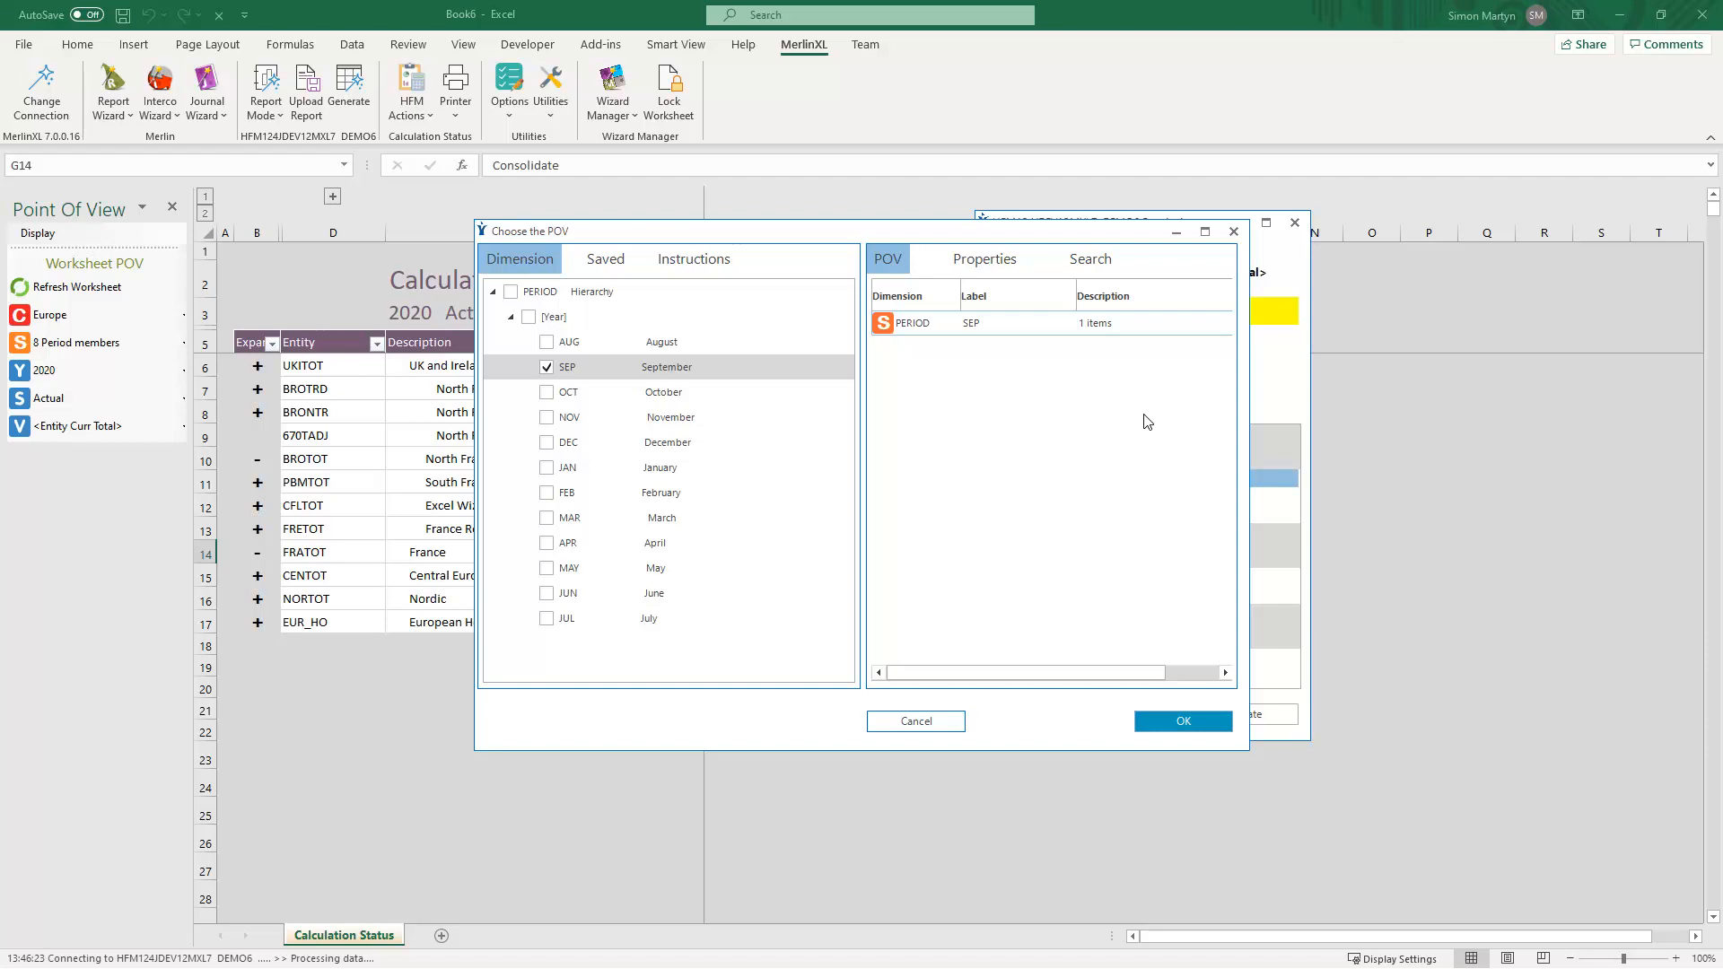
click(547, 342)
click(547, 393)
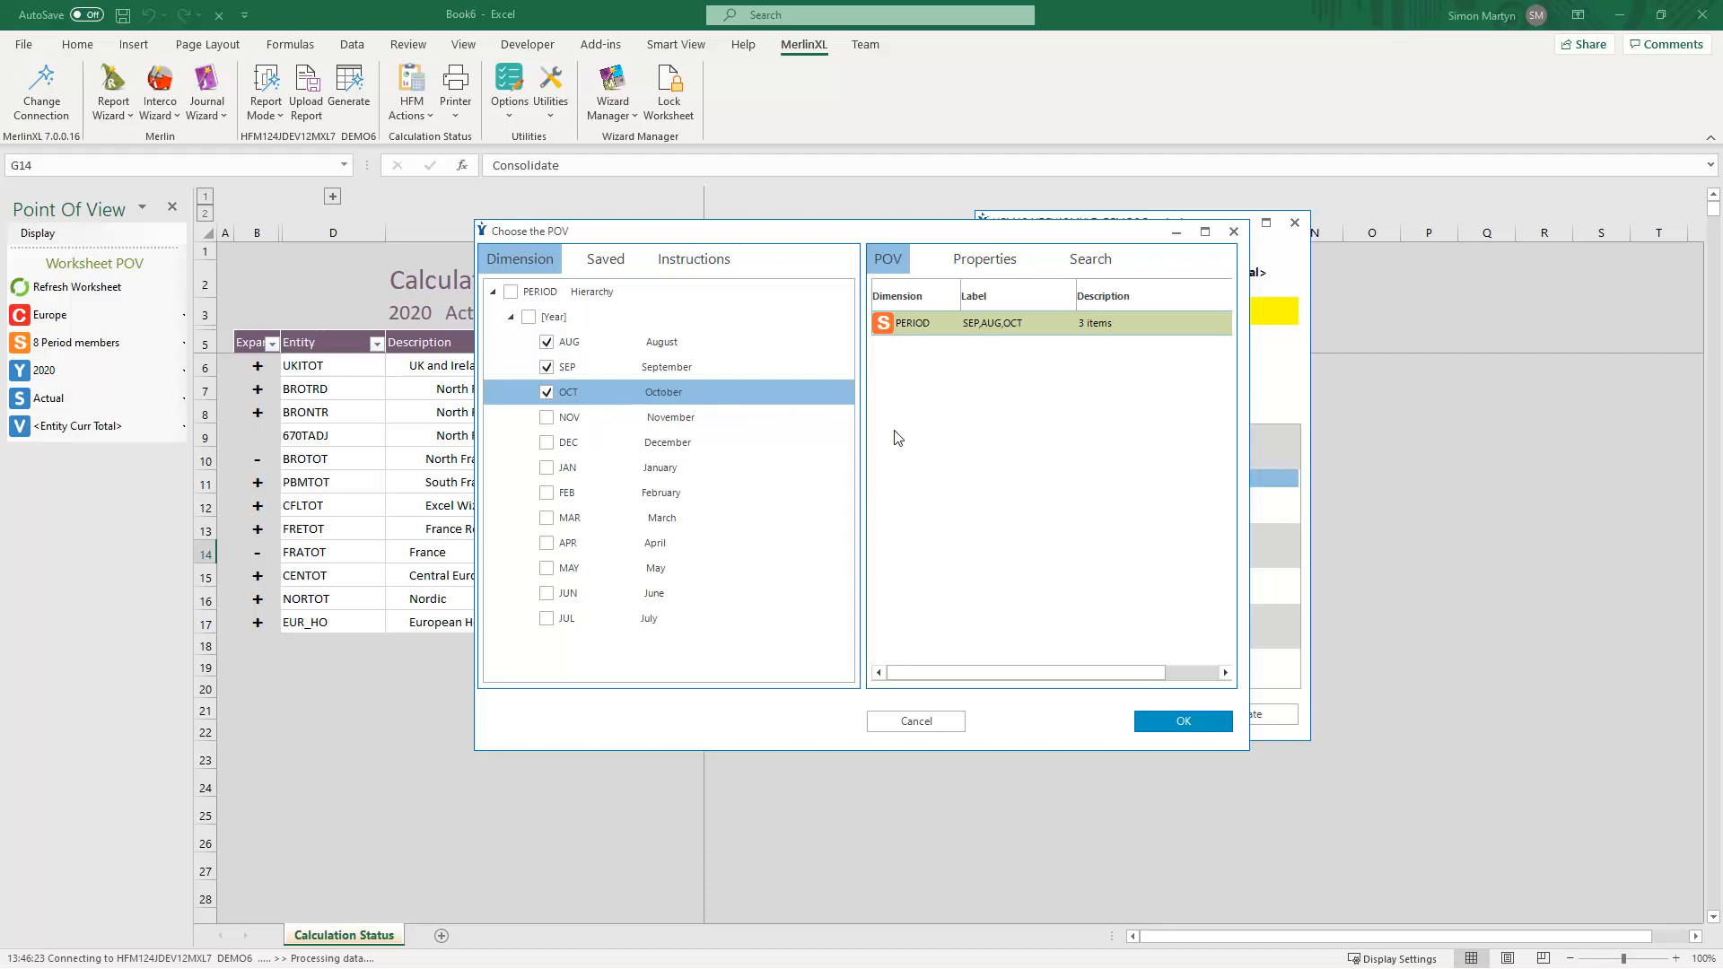
click(1156, 722)
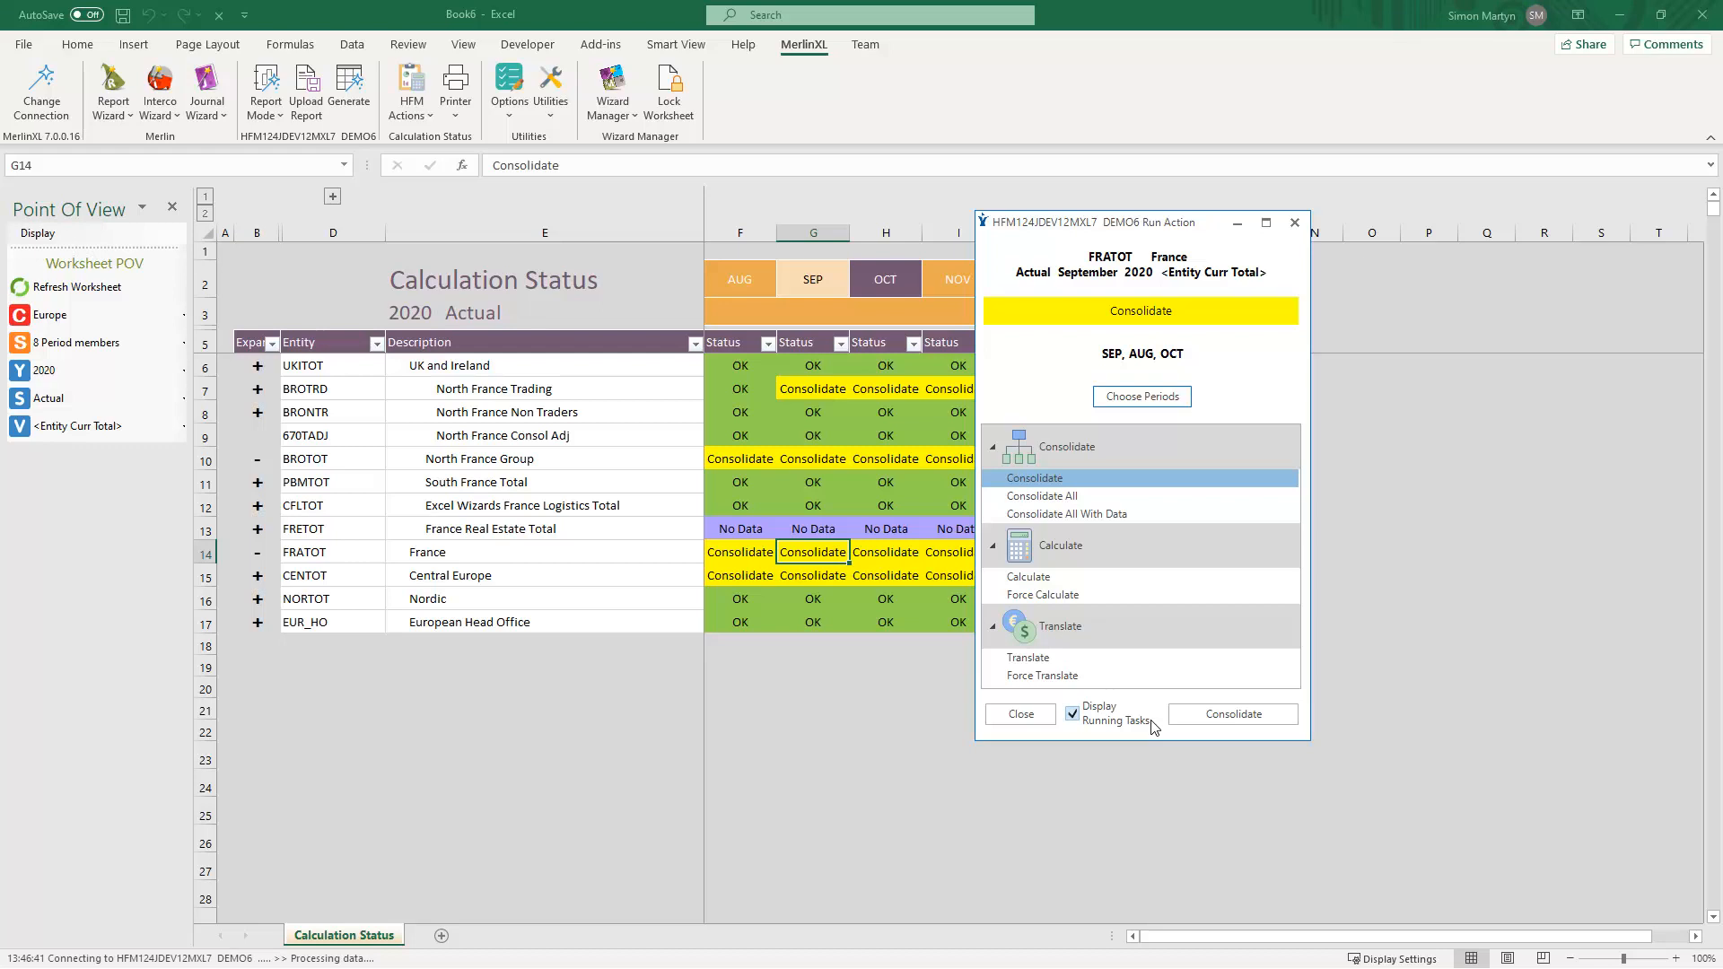
click(1215, 712)
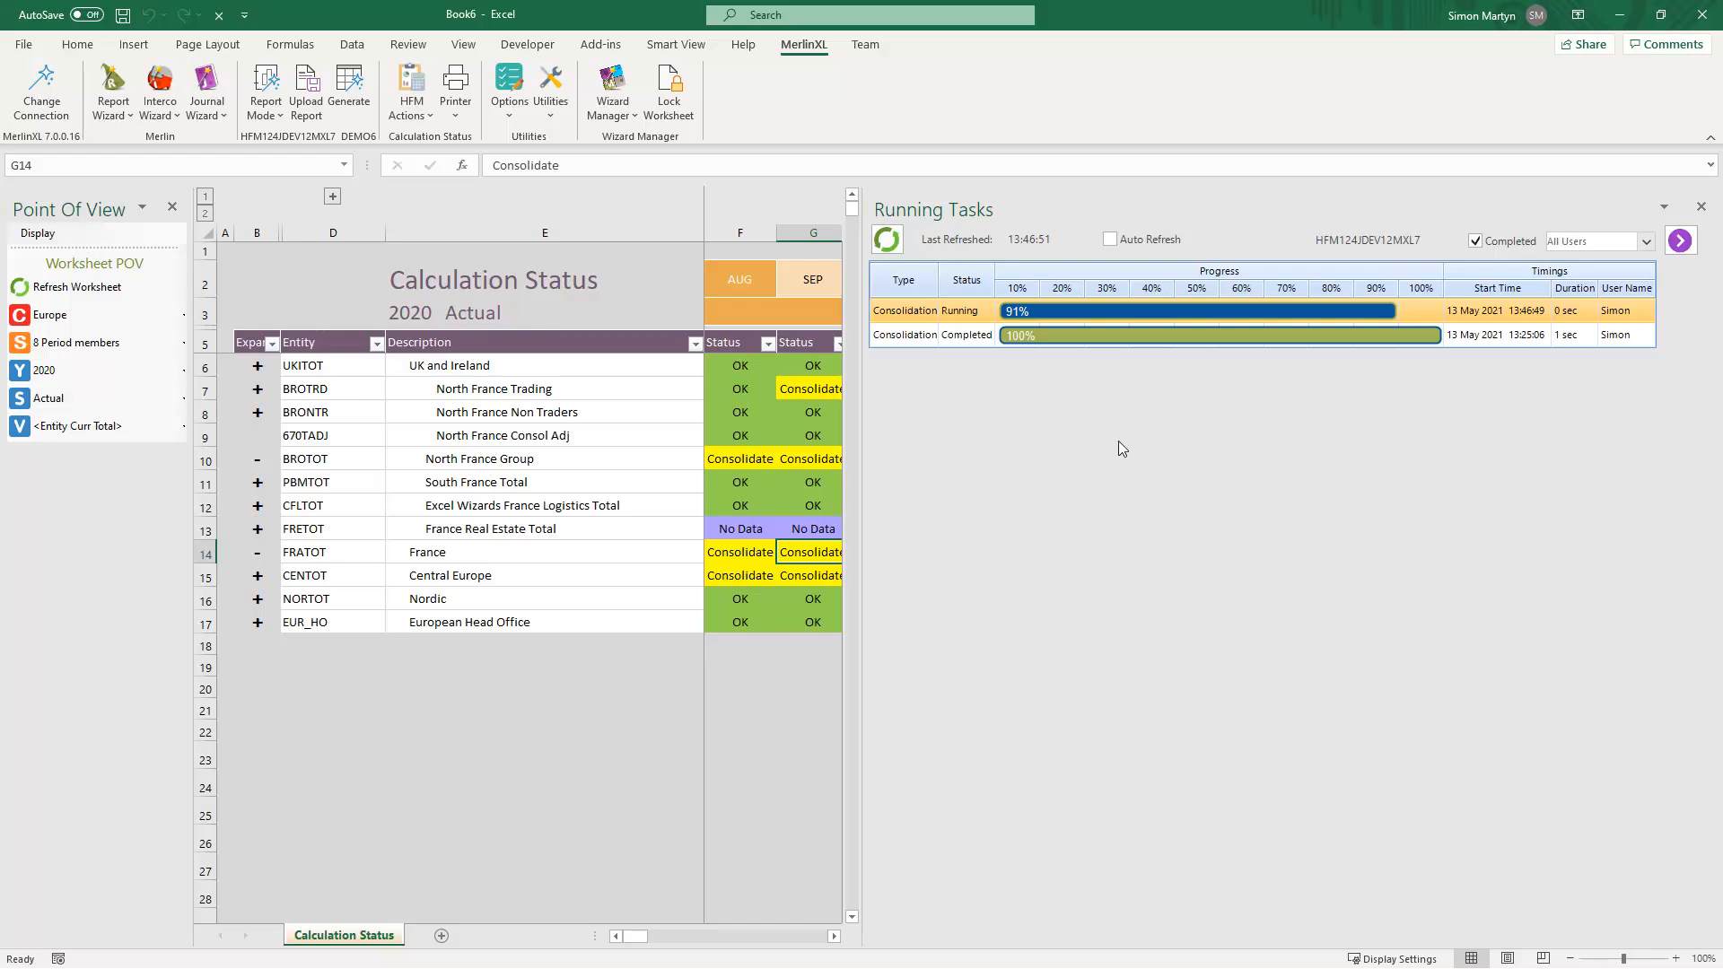
- Turn on Auto Refresh in the Running Tasks panel, close the panel and refresh the worksheet
click(1111, 239)
click(1669, 240)
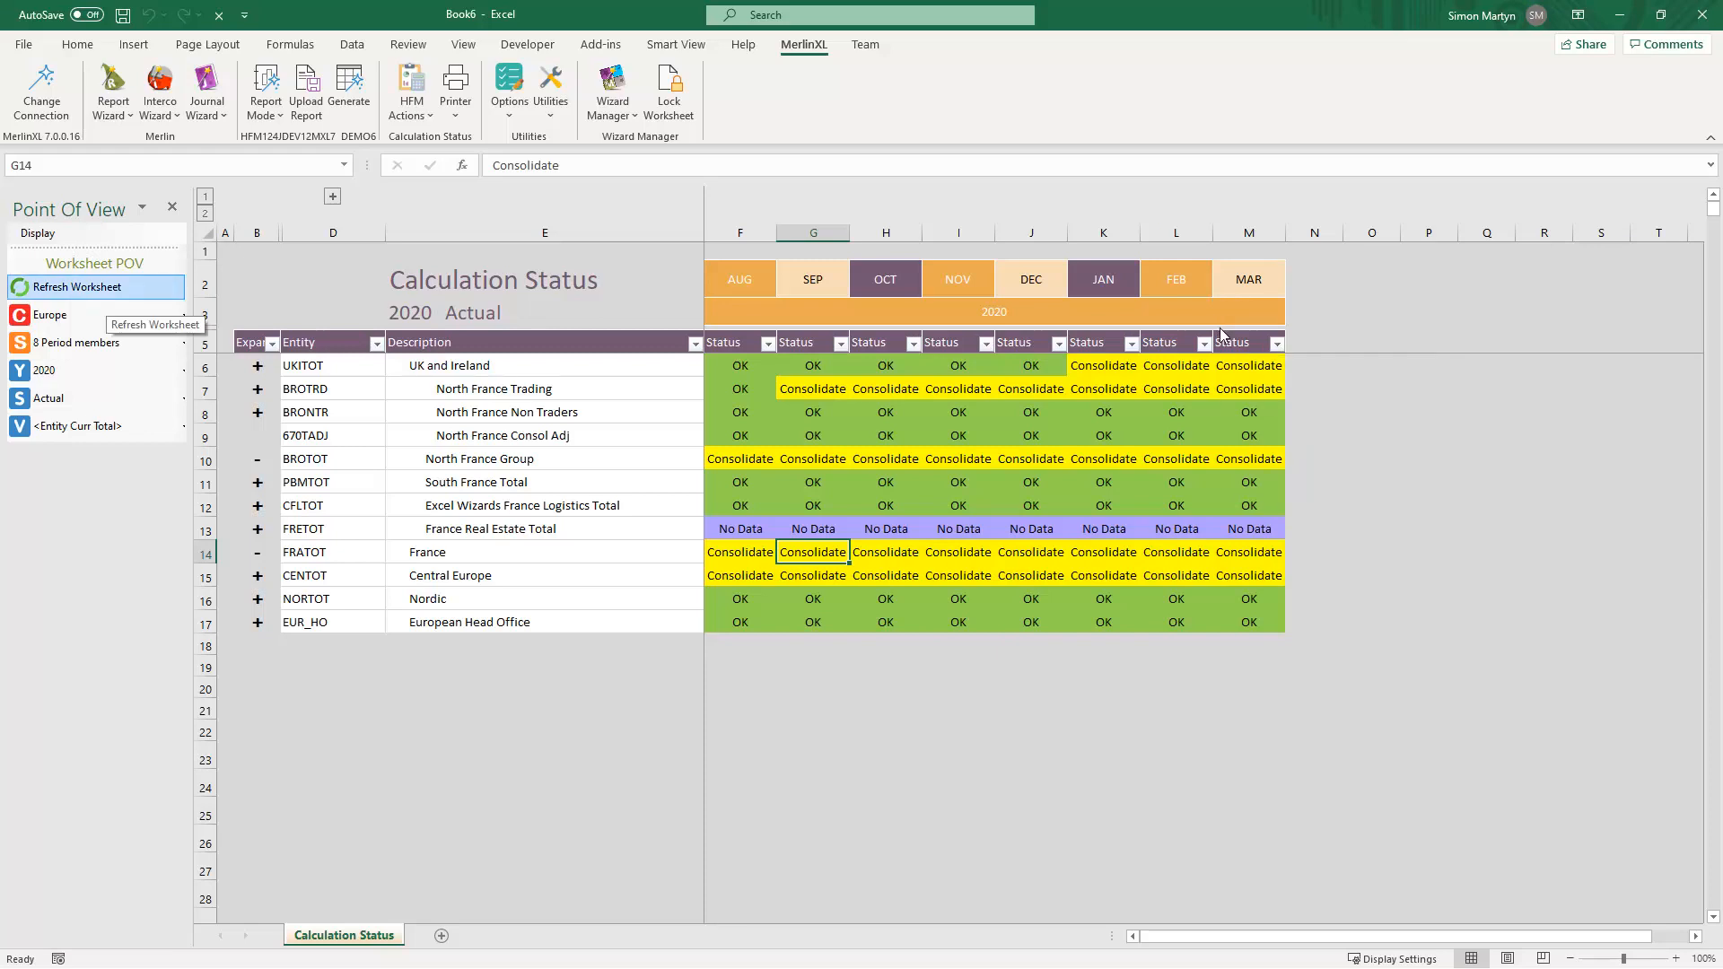
click(107, 288)
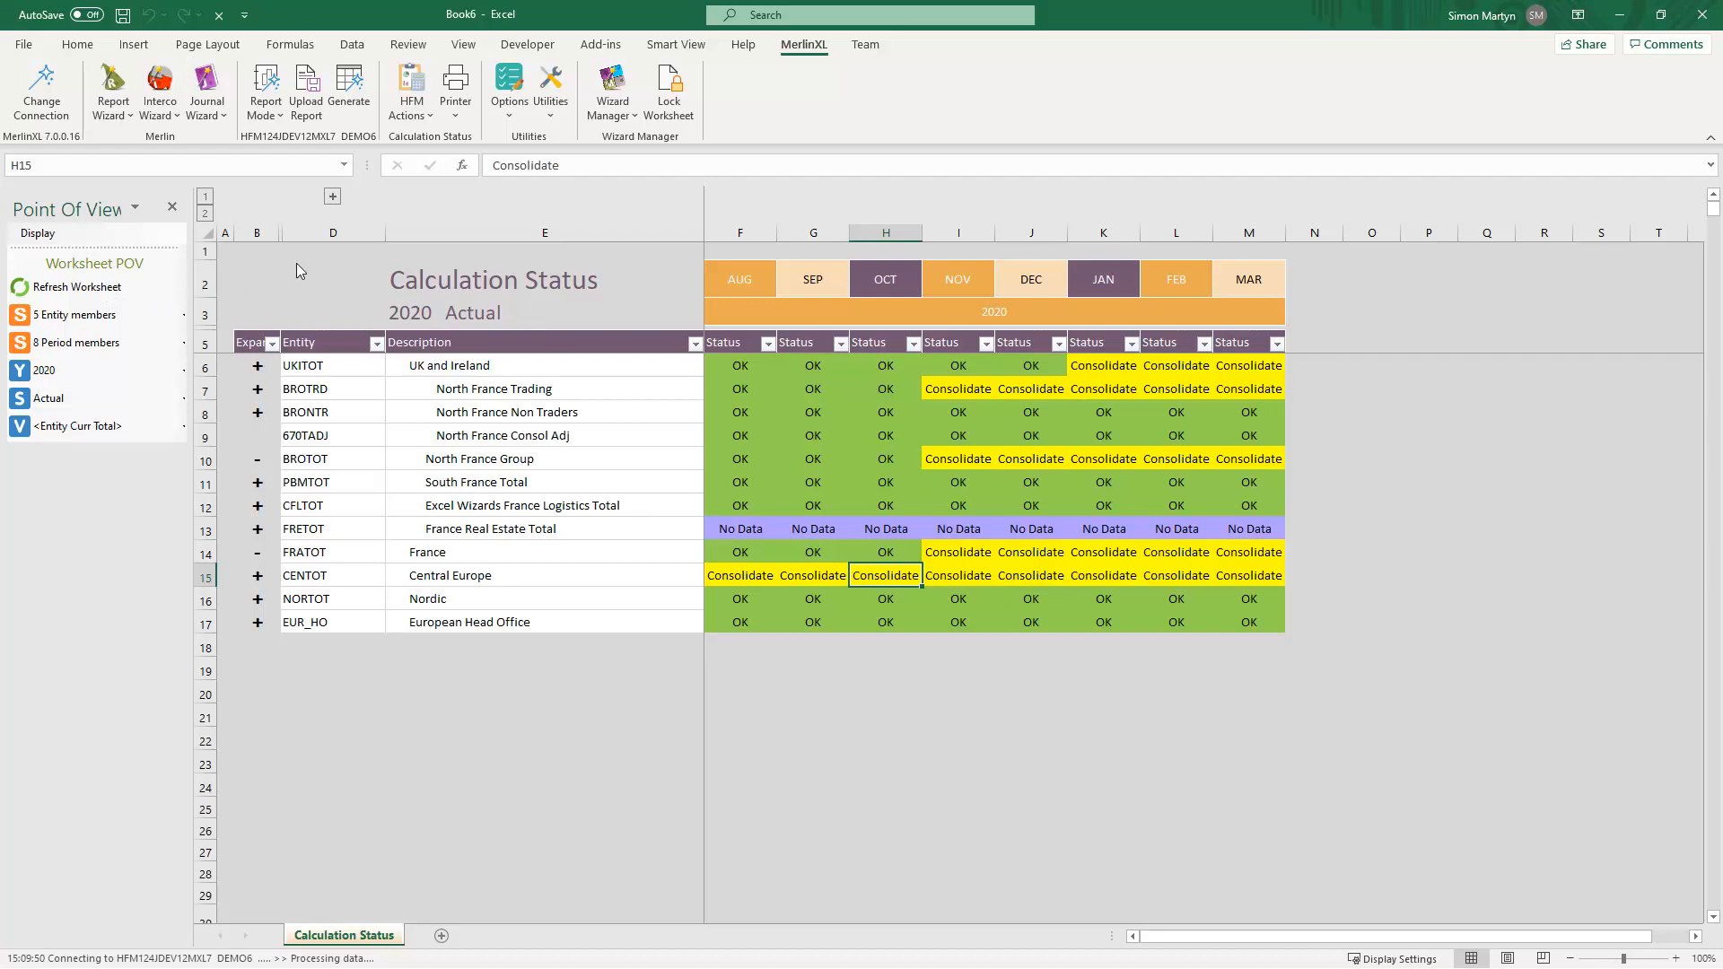
- Open the Running Tasks panel to check consolidation progress, then close it
click(423, 118)
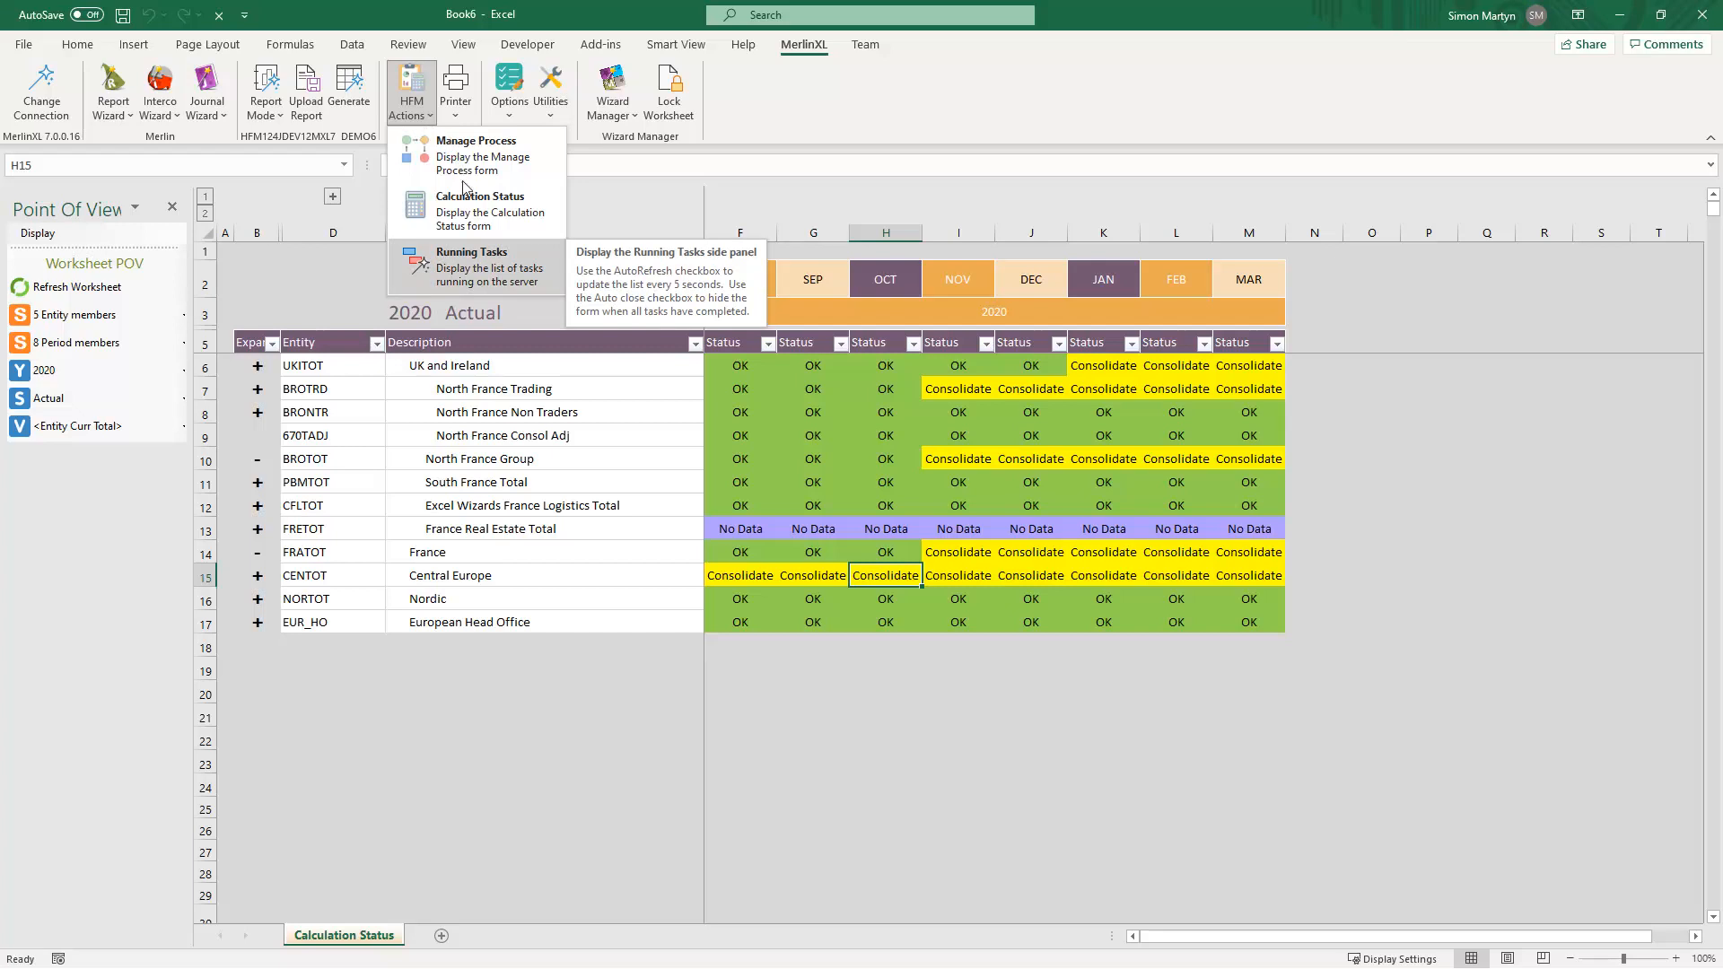
click(470, 260)
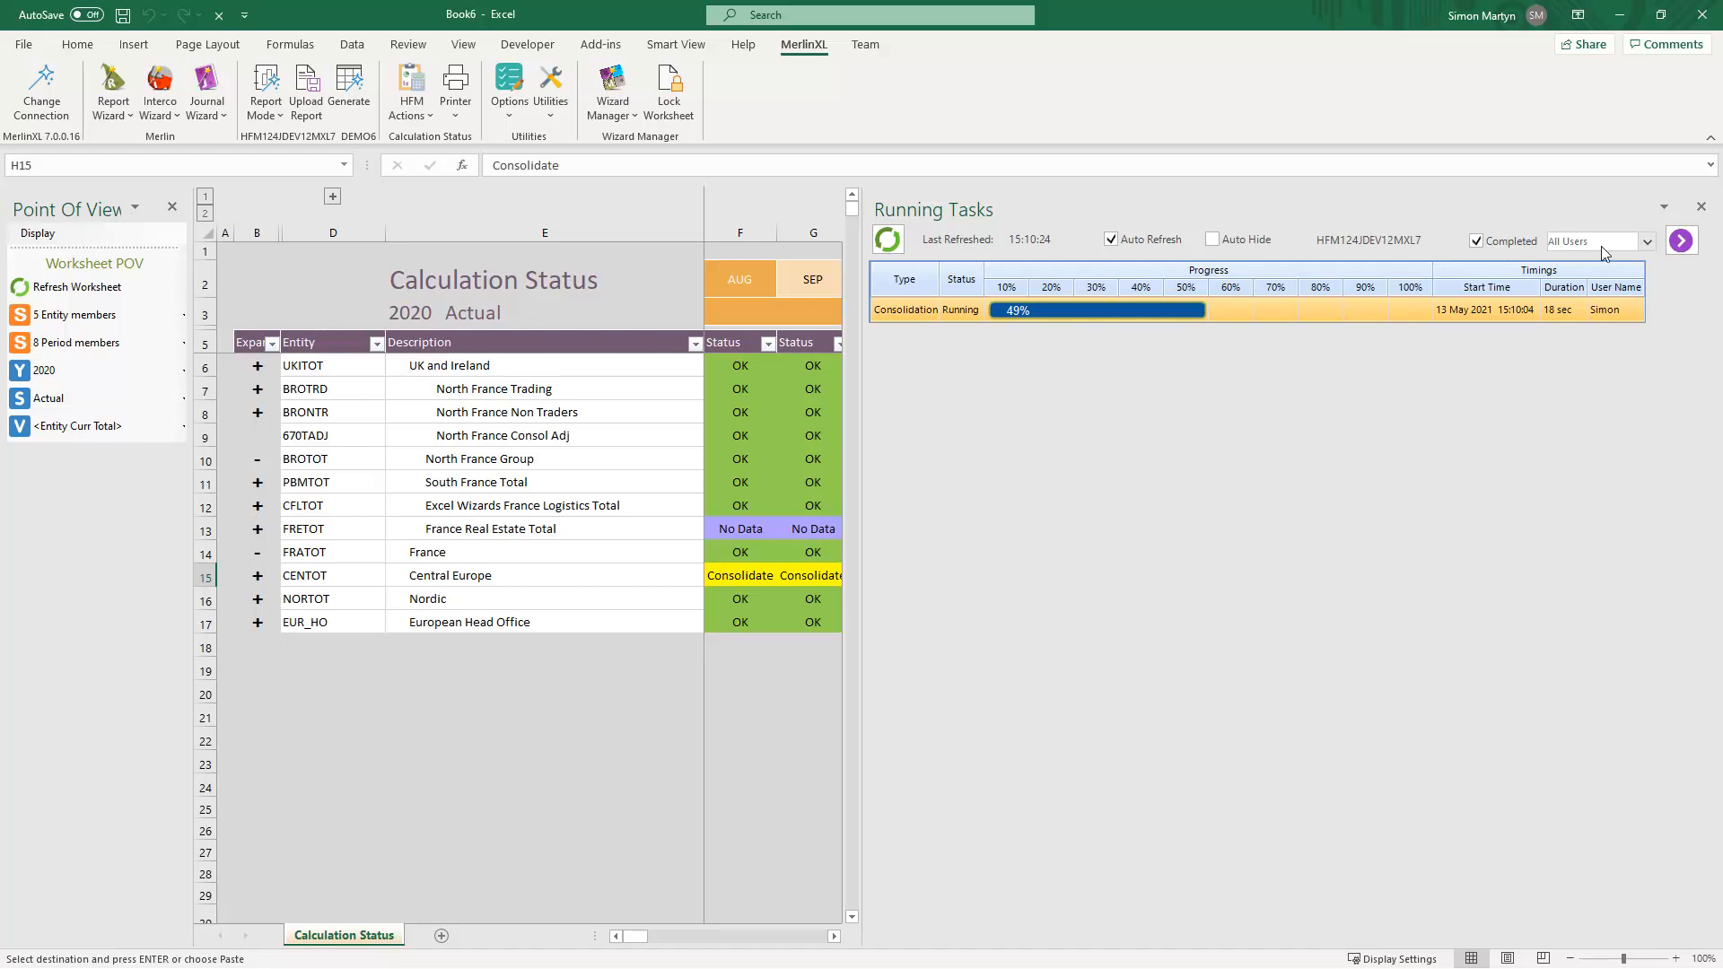
click(1700, 207)
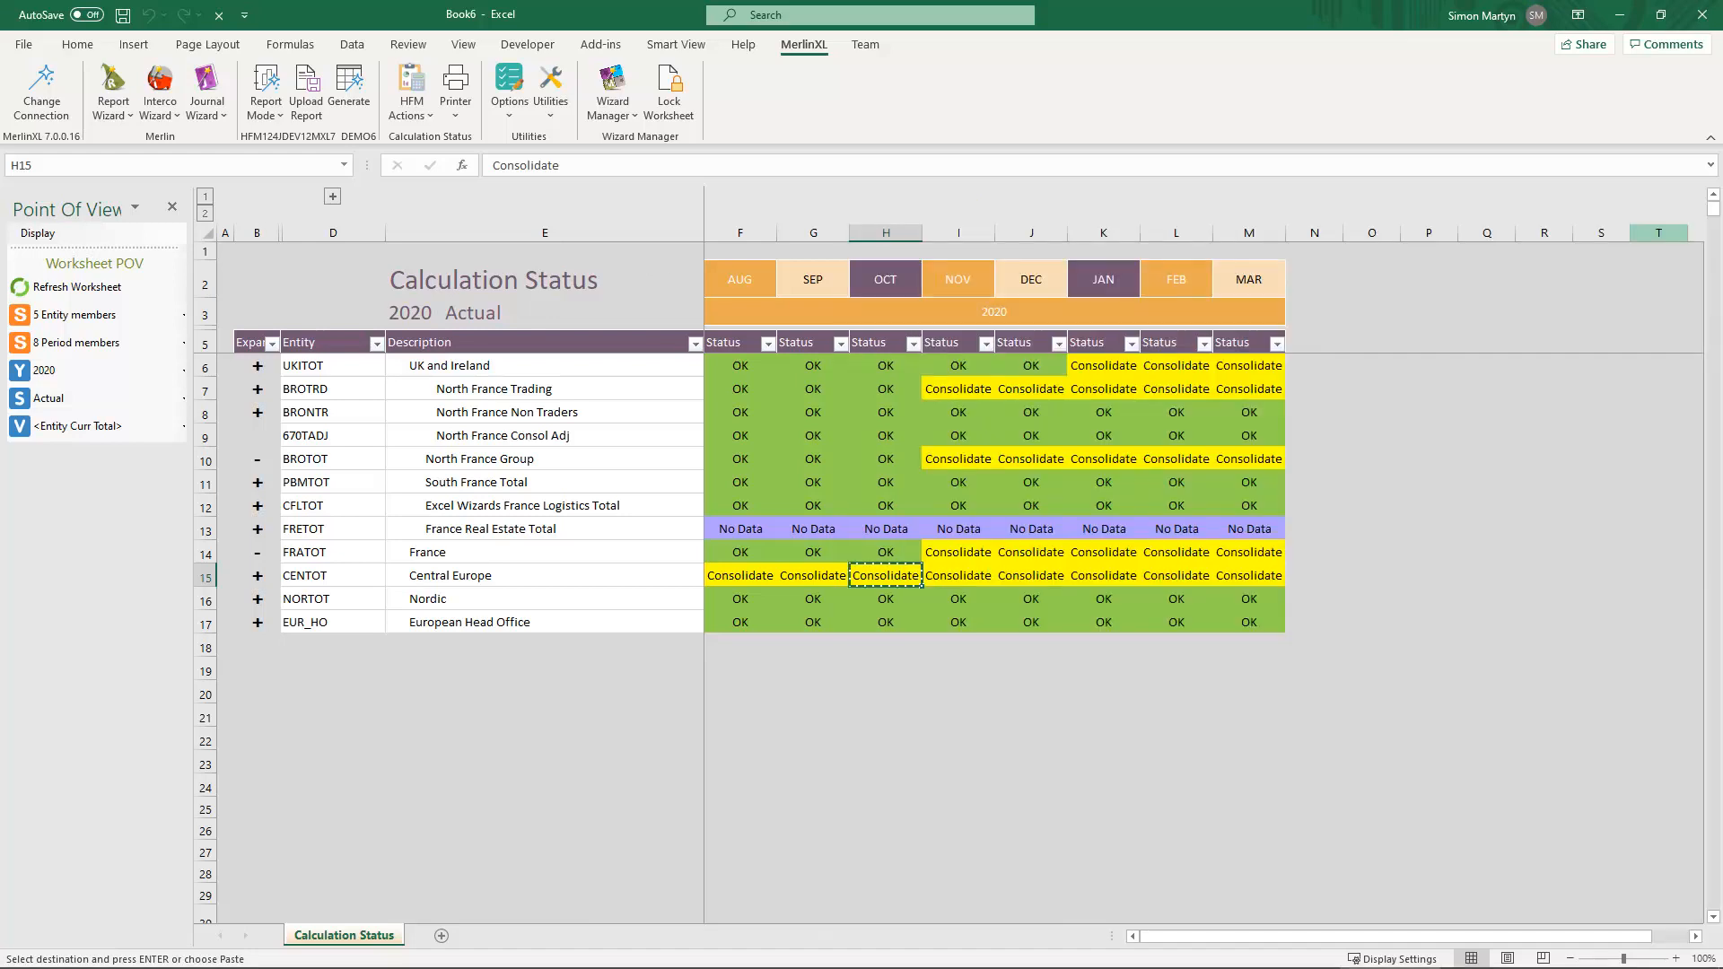